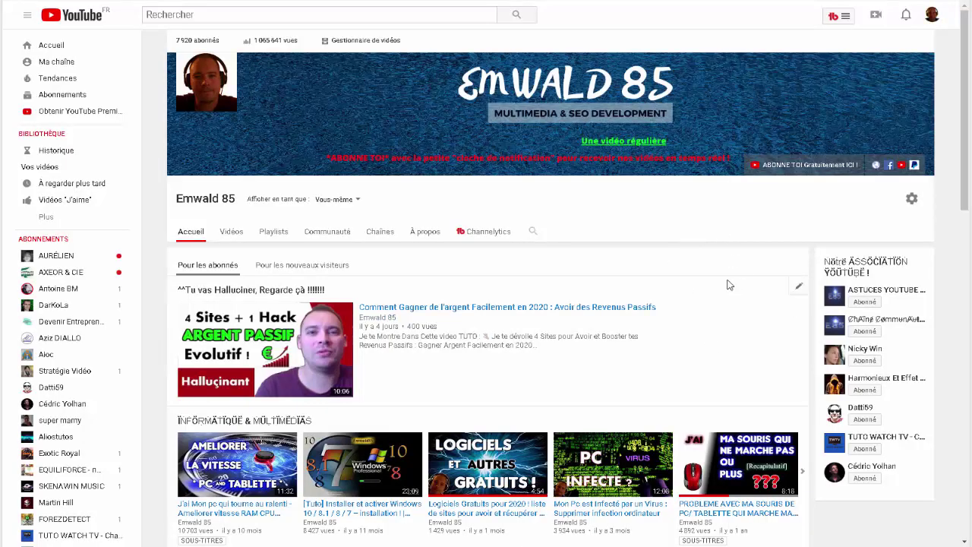
- Look through the video sections on the Emwald 85 channel's home page
drag(965, 177, 969, 351)
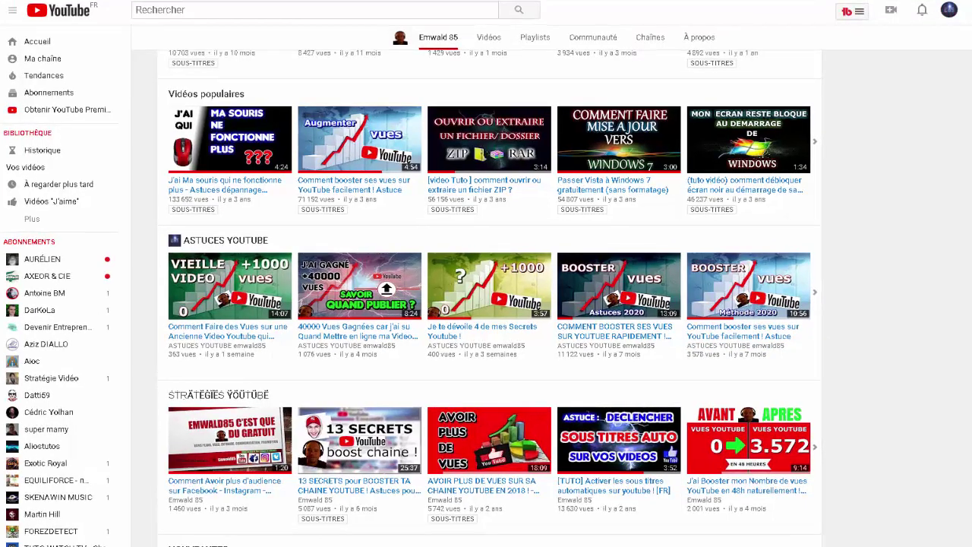
scroll(486, 304, down, 1)
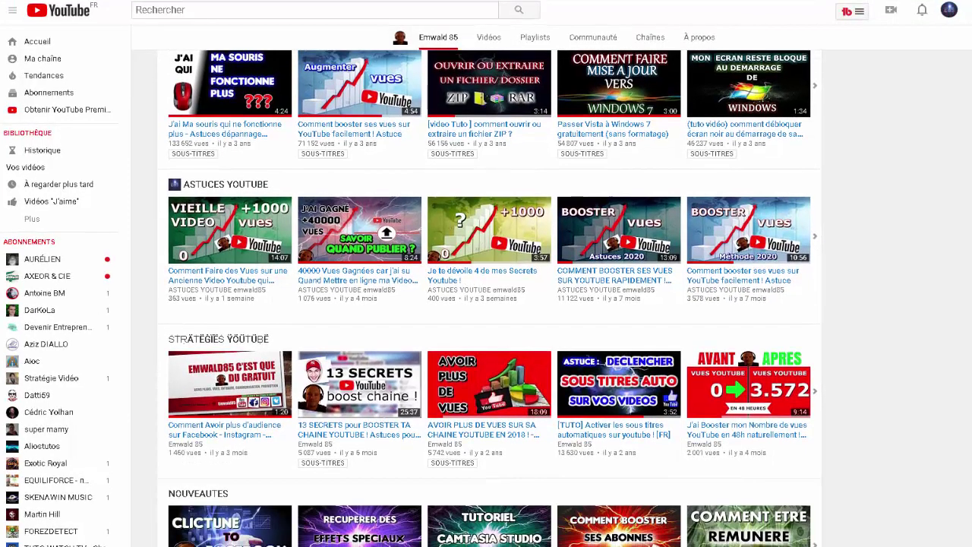
scroll(963, 336, down, 1)
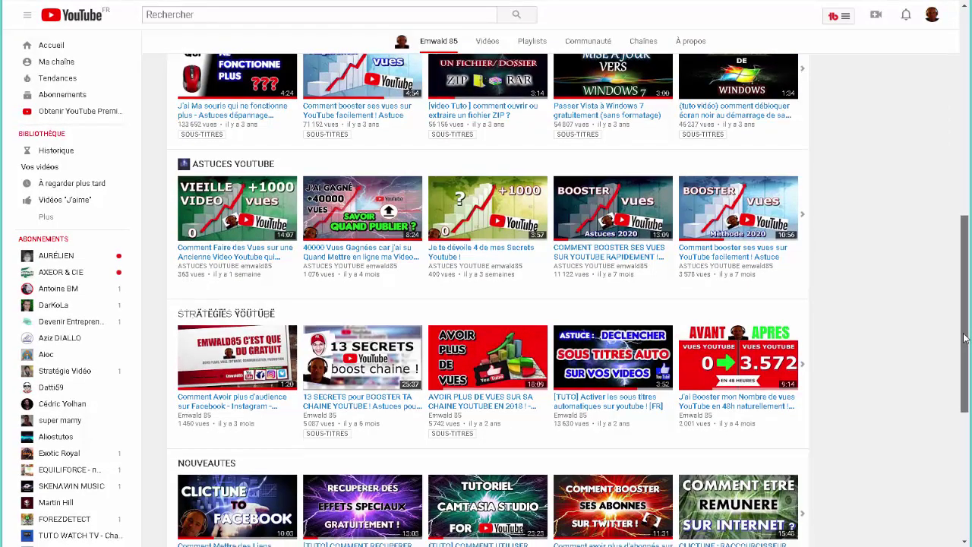
drag(946, 302, 965, 137)
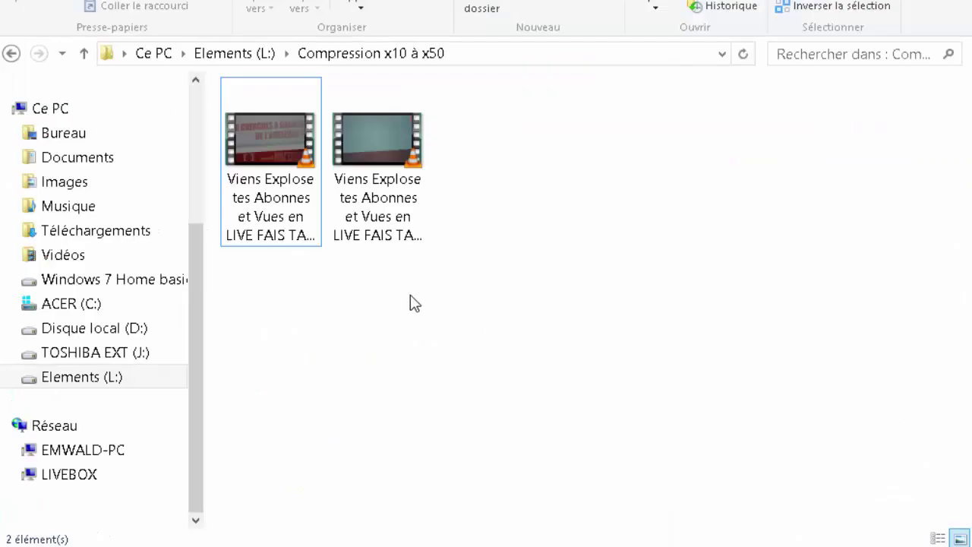
- Compare the details of the two video files in the Compression x10 à x50 folder and view the YouTube video's description
click(377, 156)
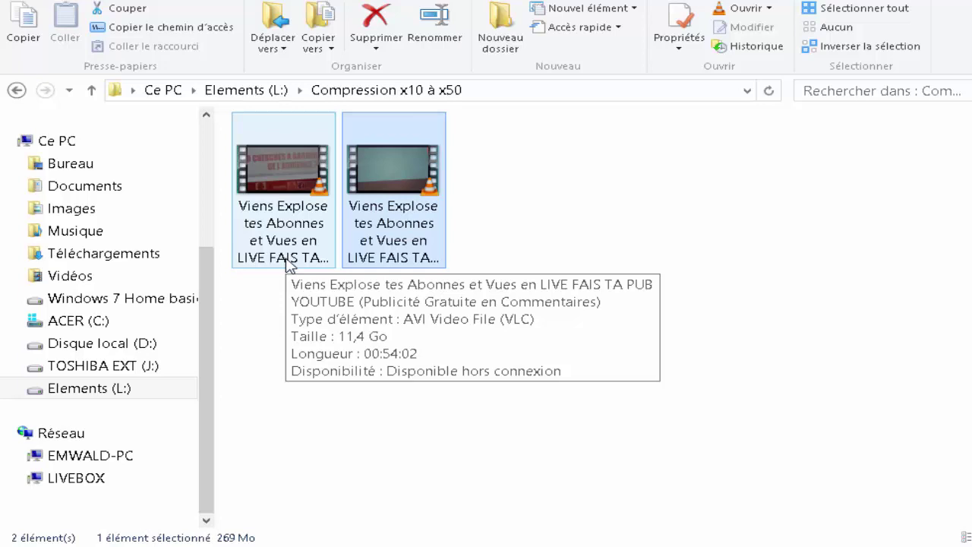
mouse_move(399, 264)
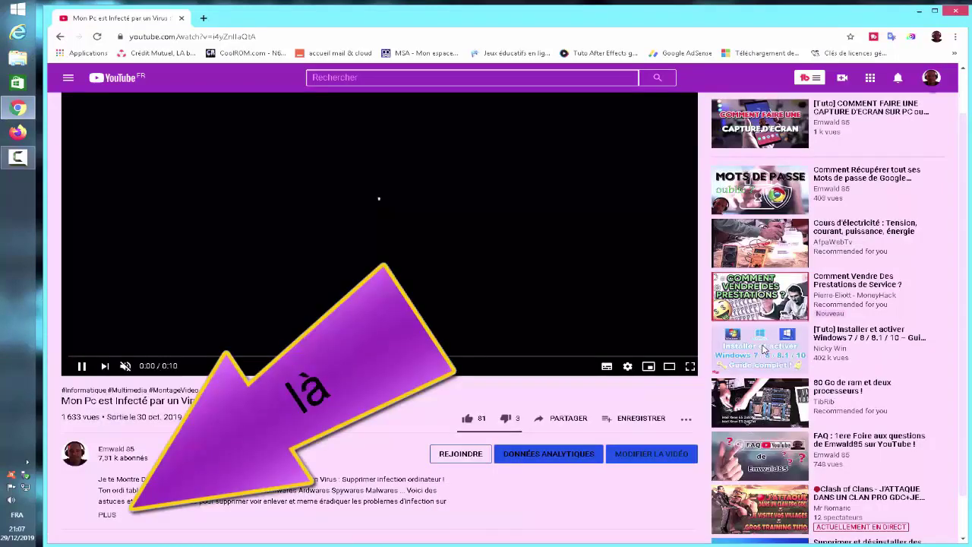
scroll(763, 347, down, 5)
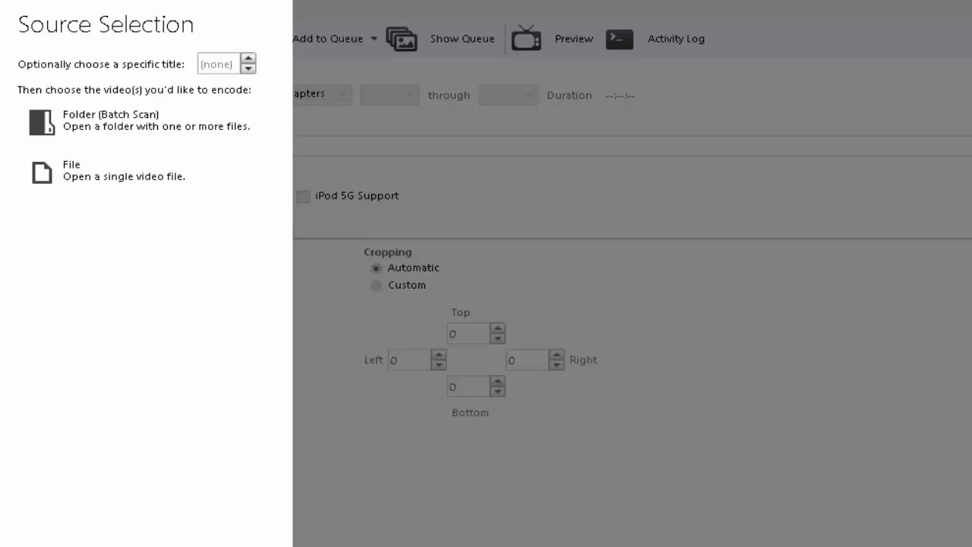
- In HandBrake, open the first "Viens Explose tes Abonnes et Vues en LIVE" video from the Compression x10 à x50 folder as the source
click(99, 190)
click(269, 256)
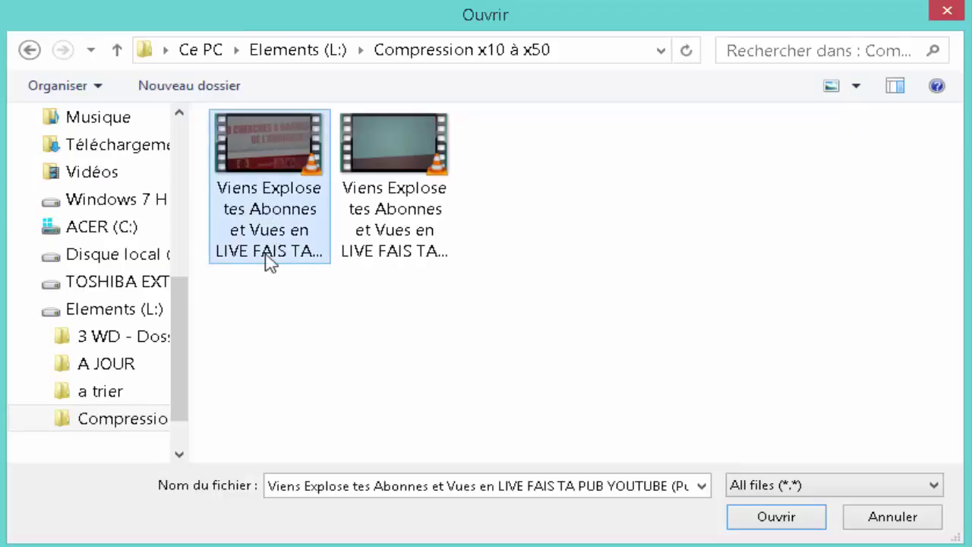
double_click(269, 257)
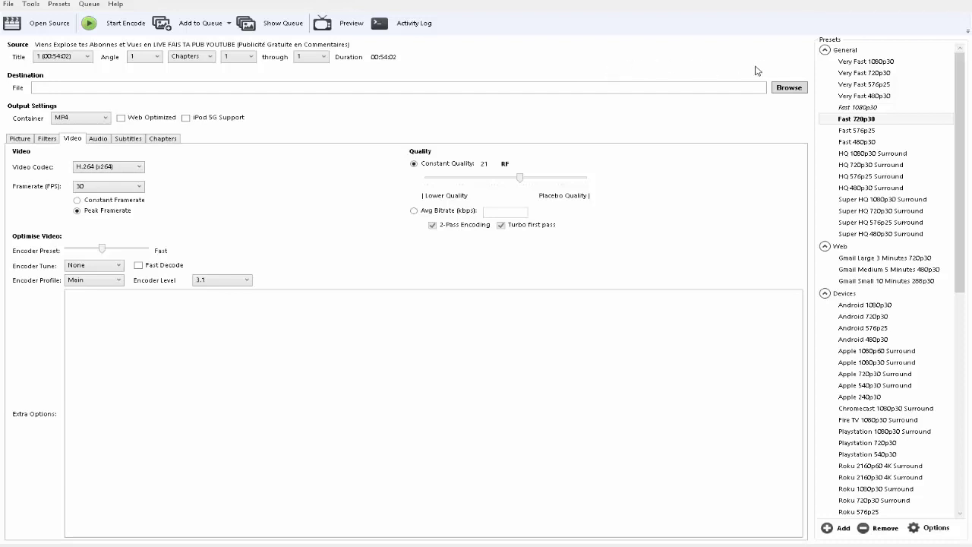
- Set the output destination to an MP4 file named test in the Téléchargements folder
click(789, 88)
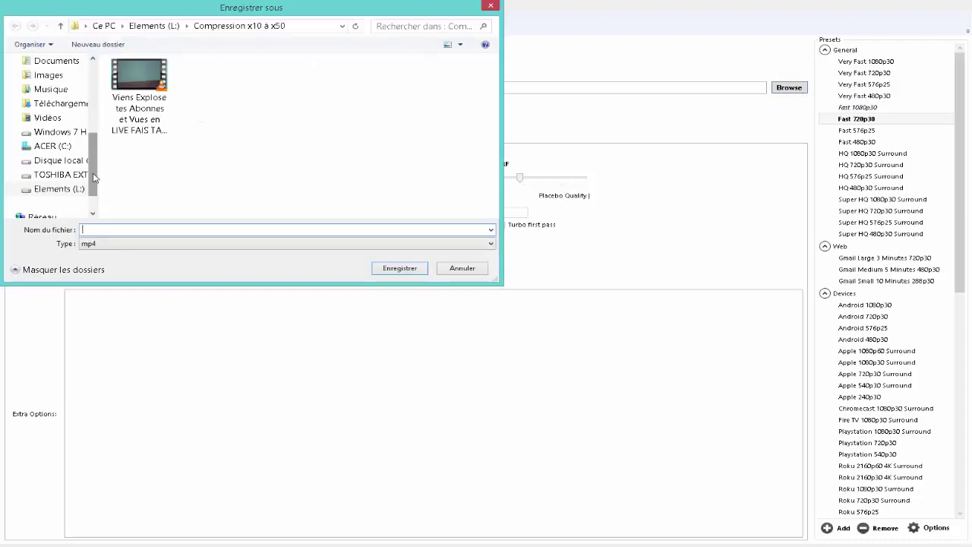
drag(94, 178, 94, 186)
click(64, 90)
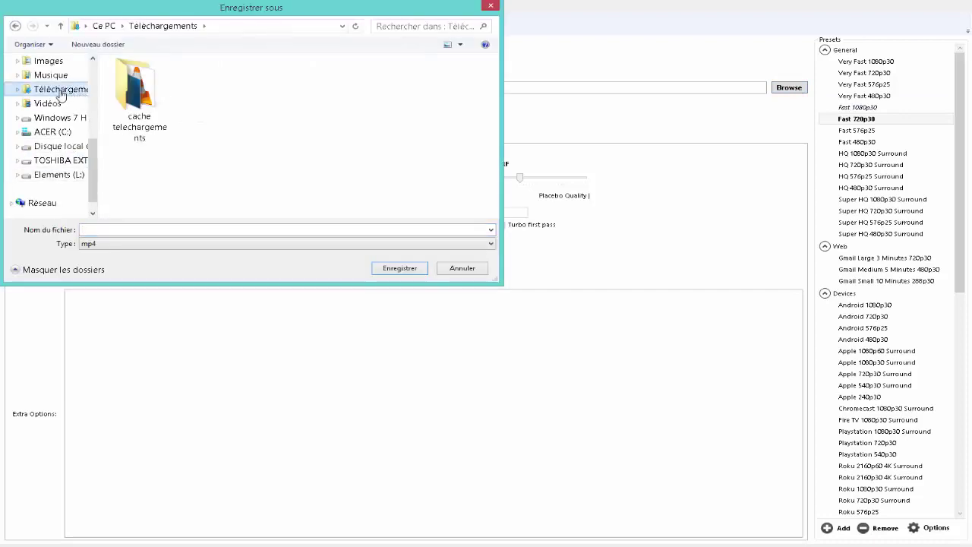
click(103, 230)
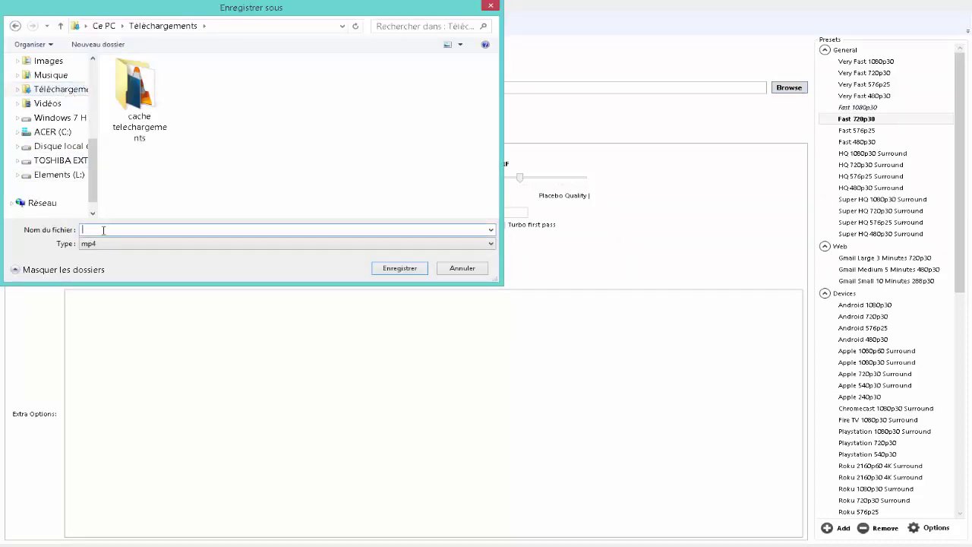
text(test)
click(400, 271)
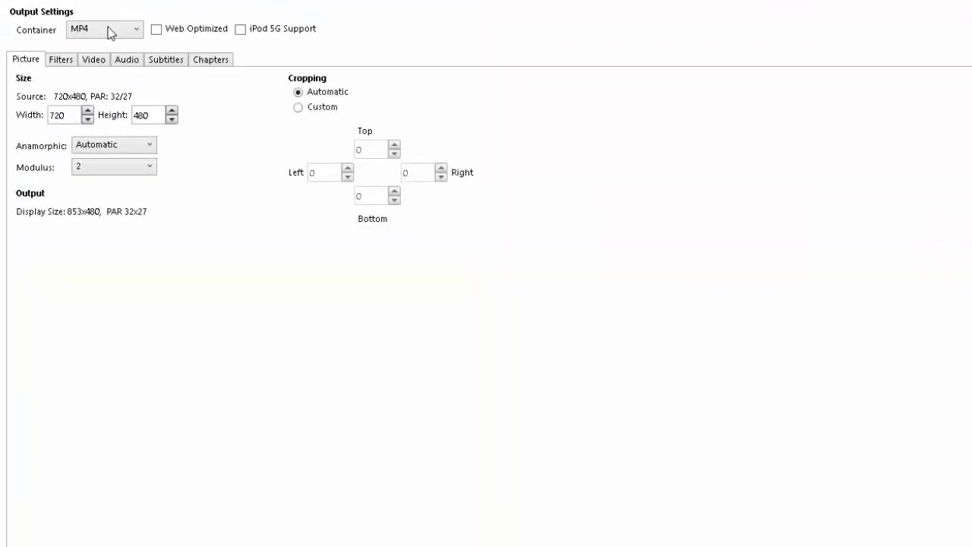
- Choose the MP4 container and check the video codec options, keeping H.264 (x264)
click(113, 29)
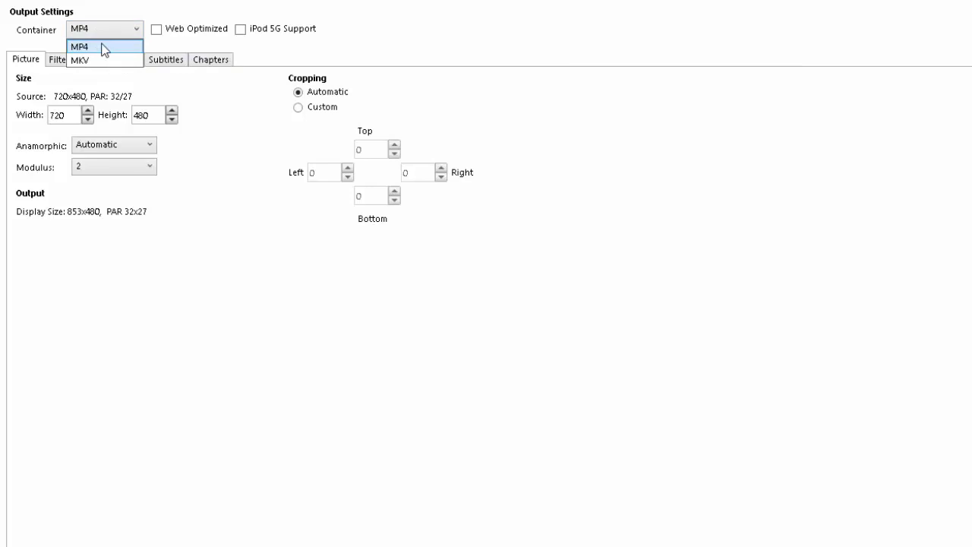
click(103, 47)
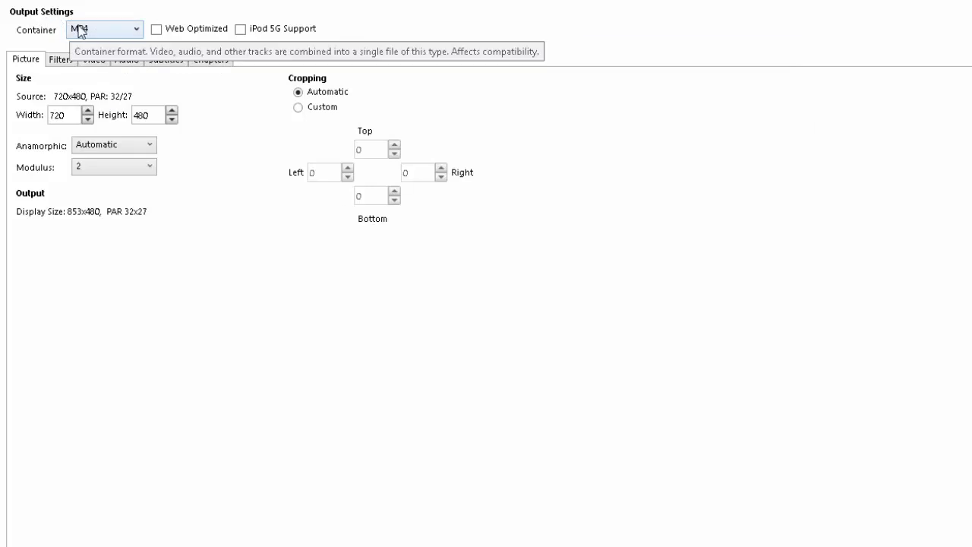
click(96, 63)
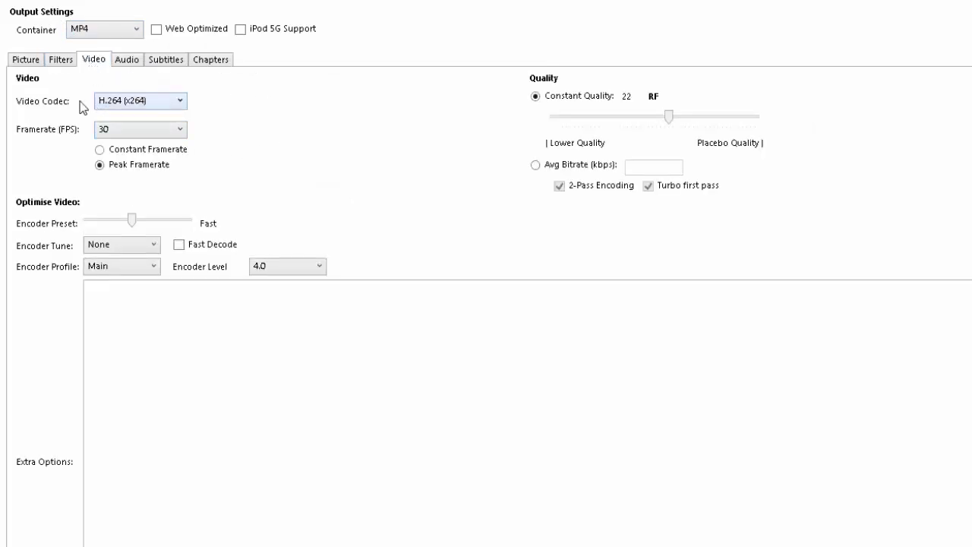
click(143, 105)
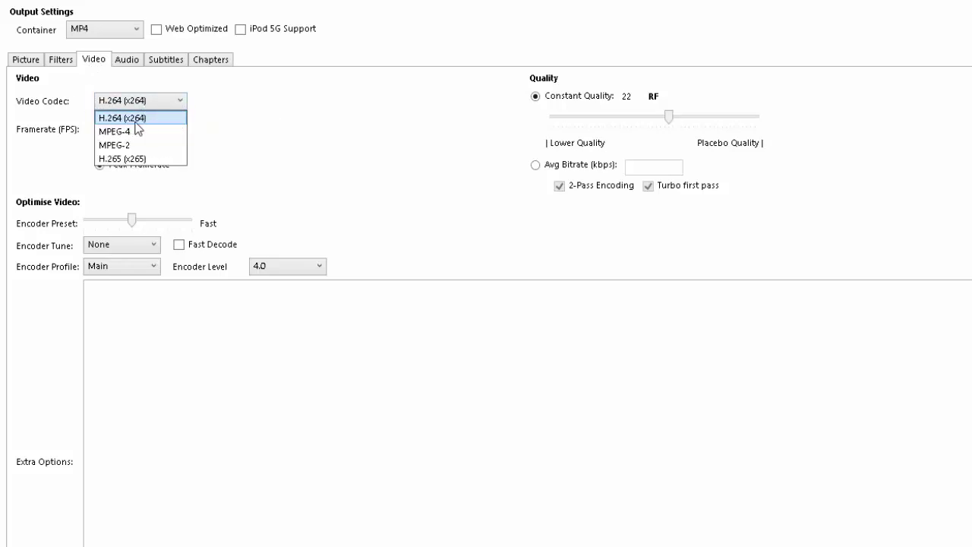
click(301, 123)
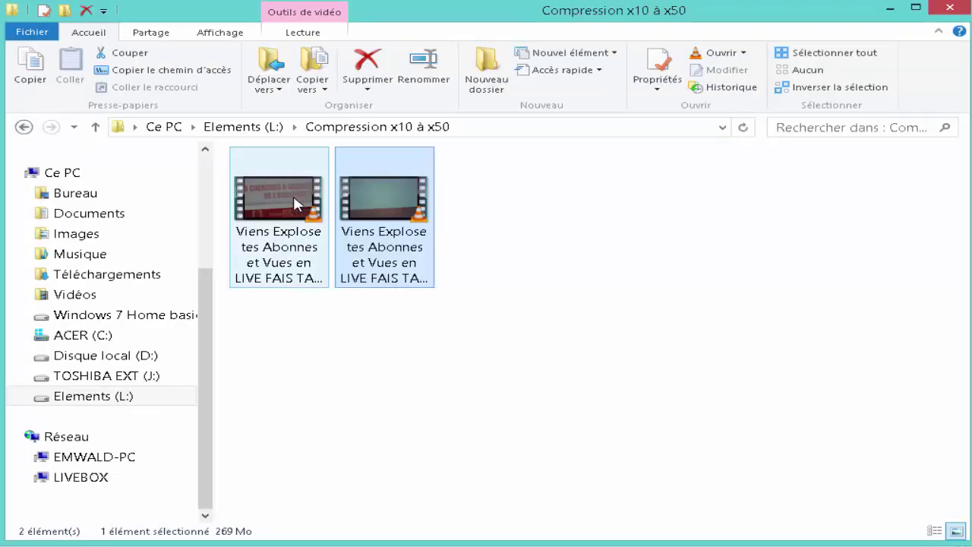
- Check the source video's details in its file properties and set the output framerate to 30 FPS
click(284, 276)
double_click(283, 271)
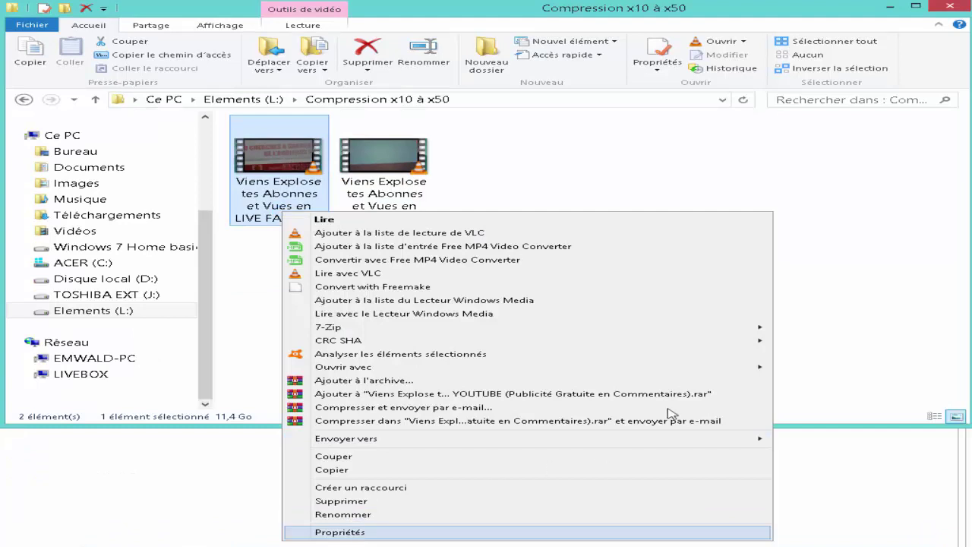
click(372, 531)
click(413, 241)
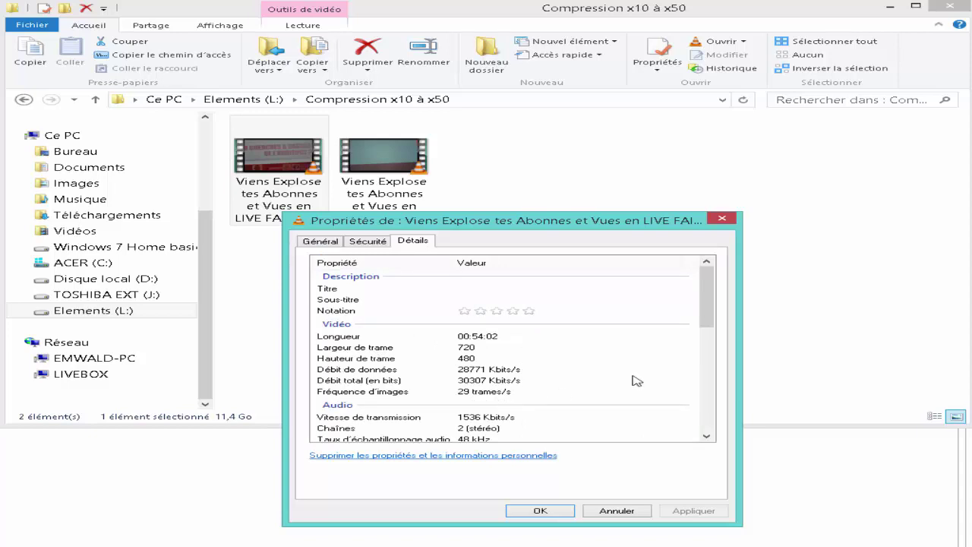
scroll(704, 314, down, 1)
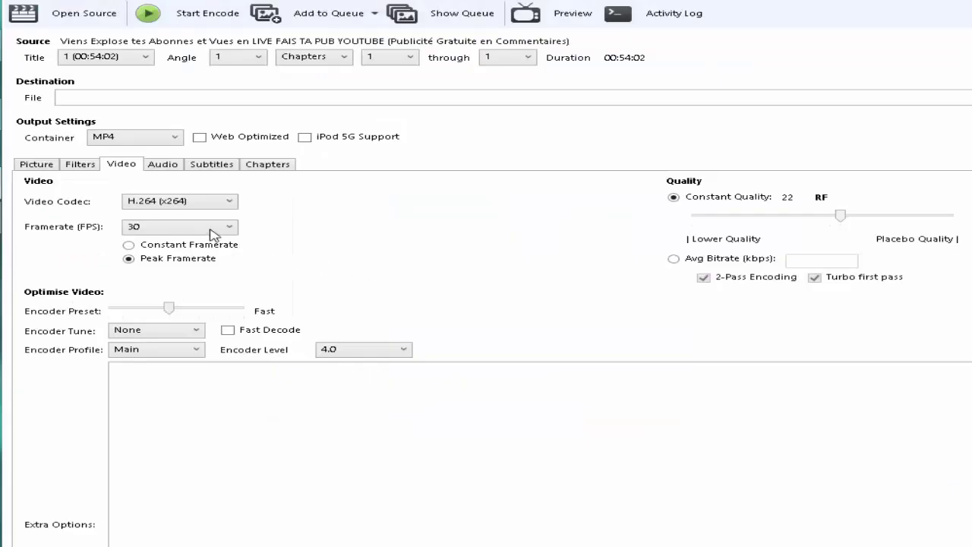
click(212, 231)
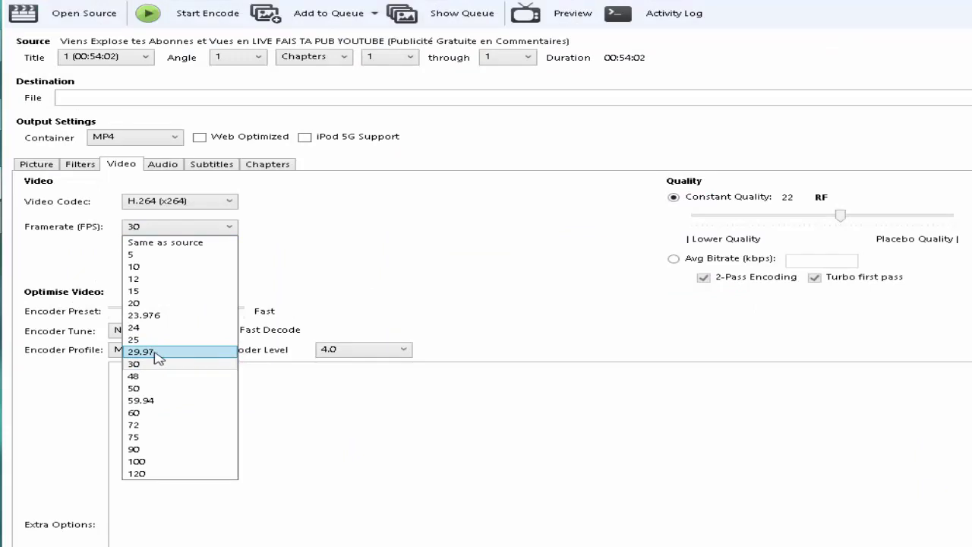
click(177, 364)
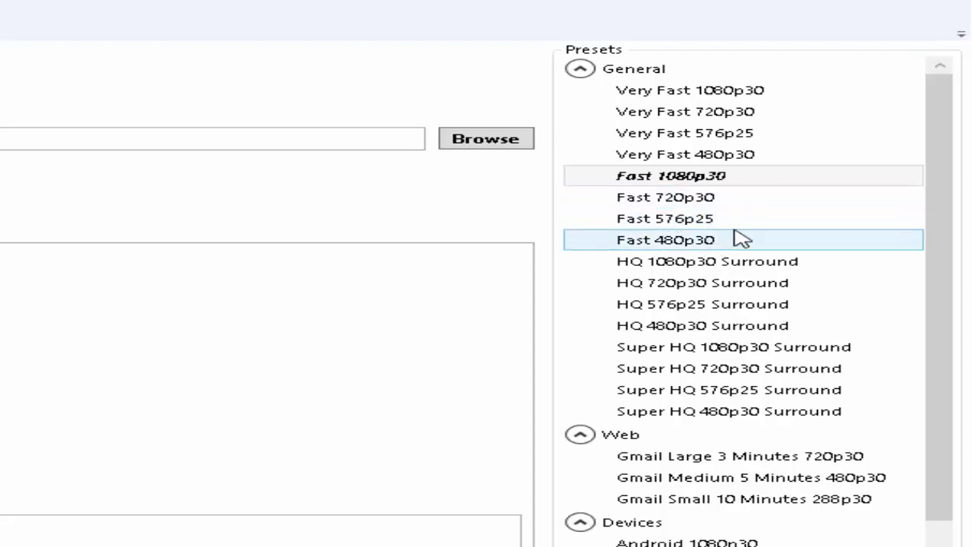
- Compare the general presets, apply Fast 720p30 and start the encode
mouse_move(716, 241)
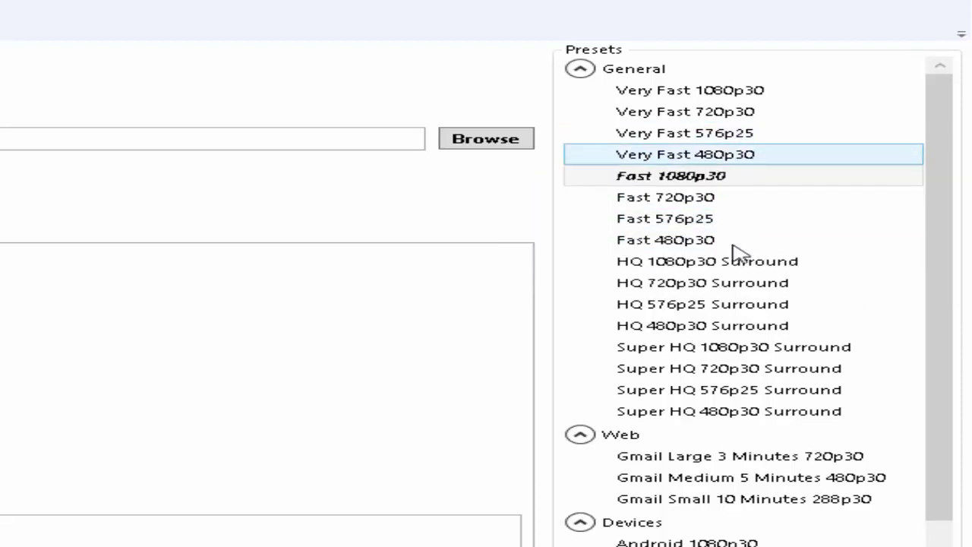
mouse_move(737, 271)
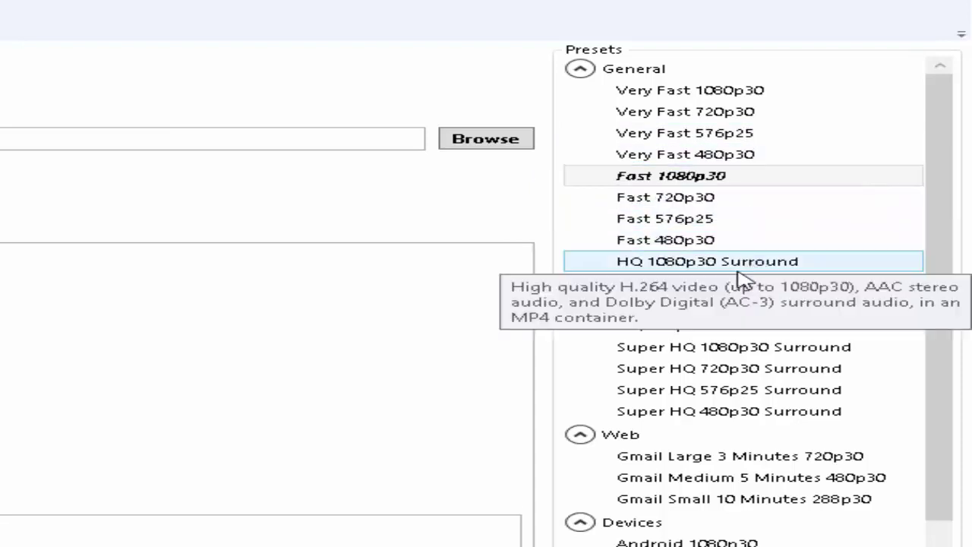
mouse_move(719, 346)
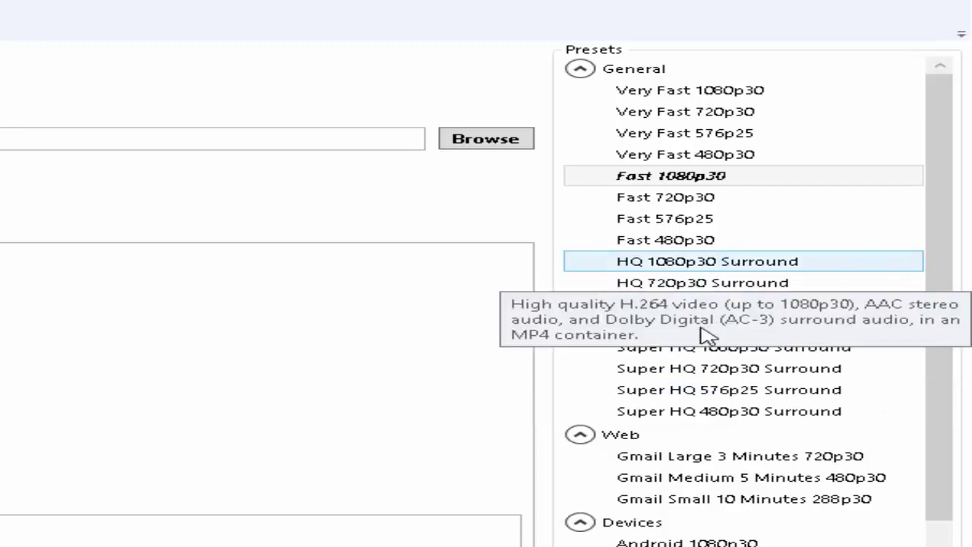
mouse_move(710, 219)
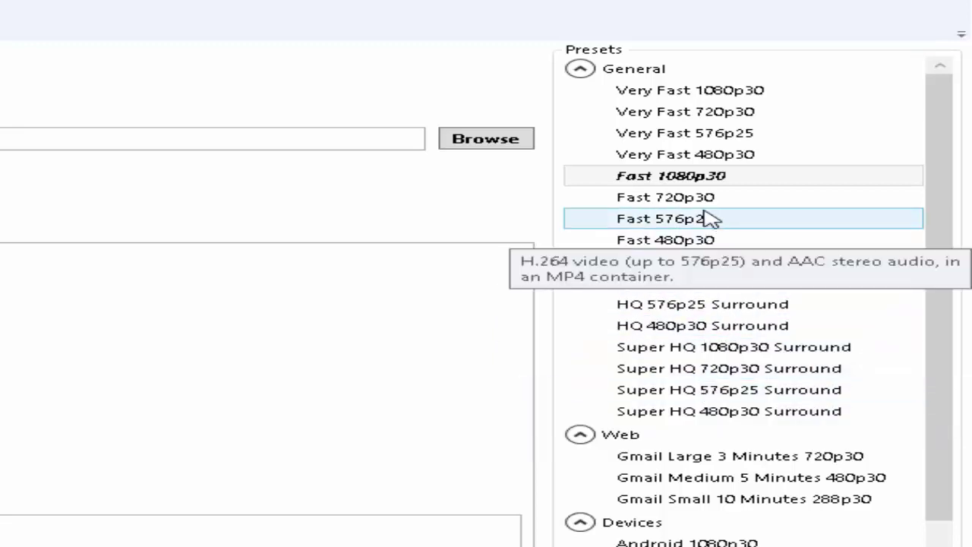
mouse_move(707, 170)
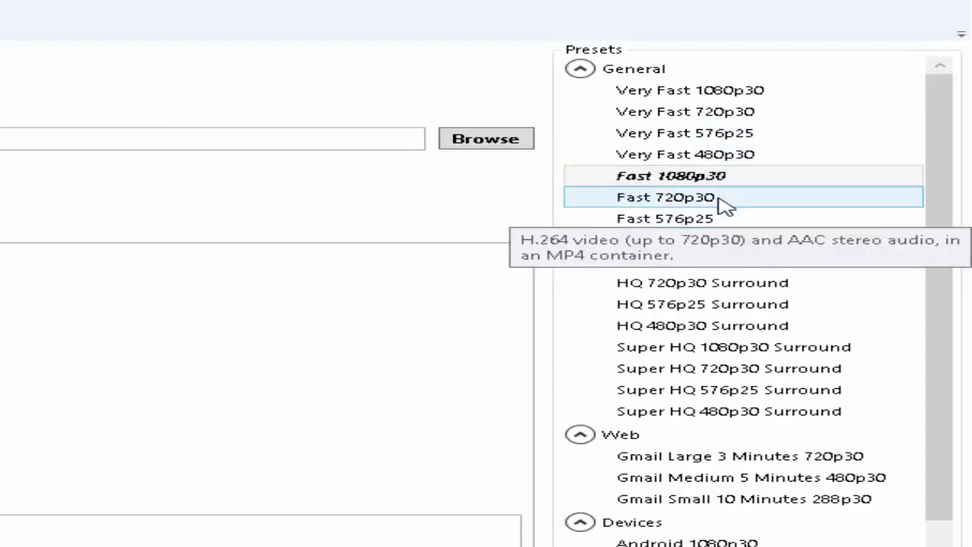
mouse_move(690, 202)
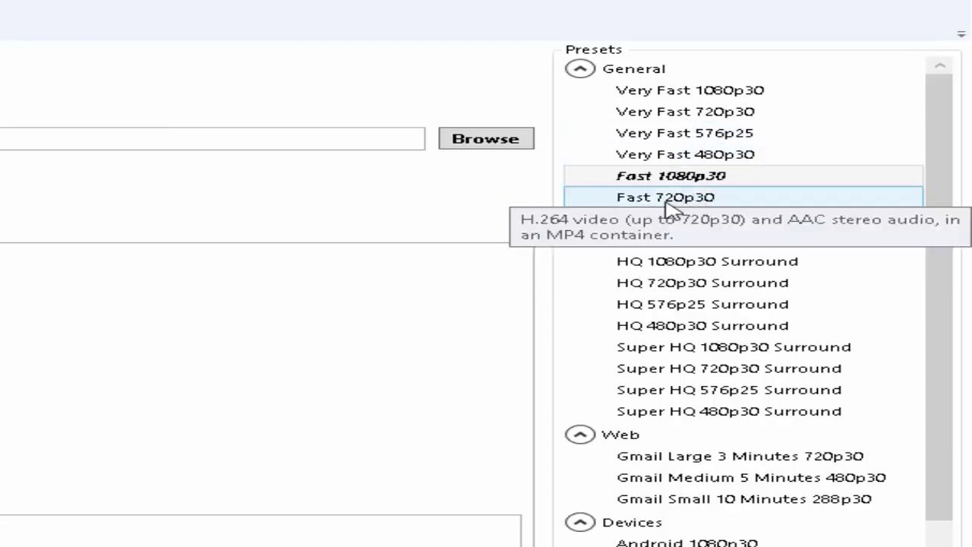
click(683, 202)
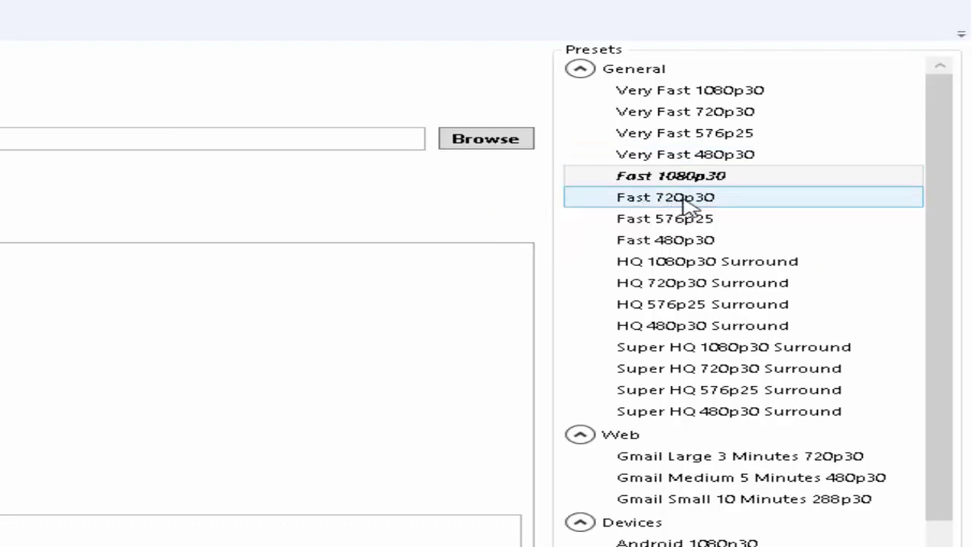
click(725, 206)
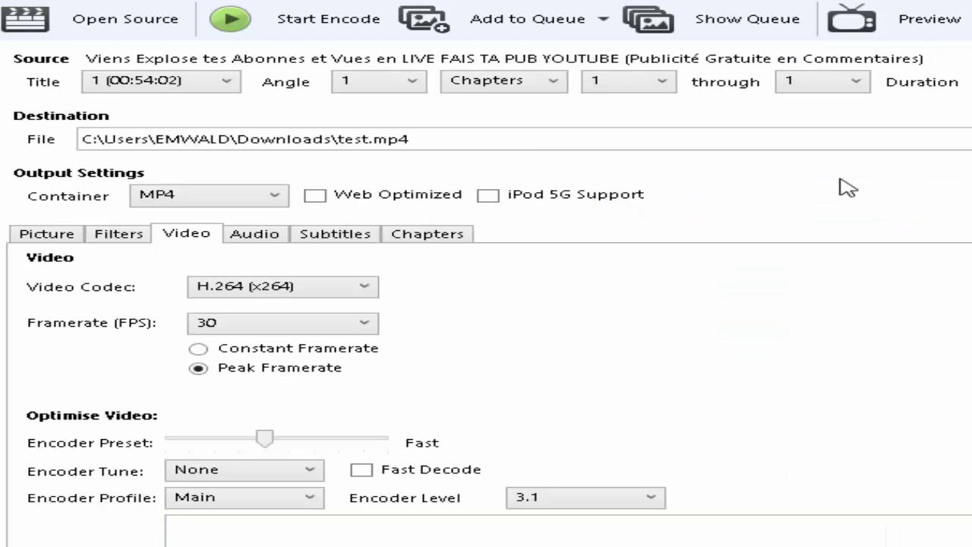
click(230, 27)
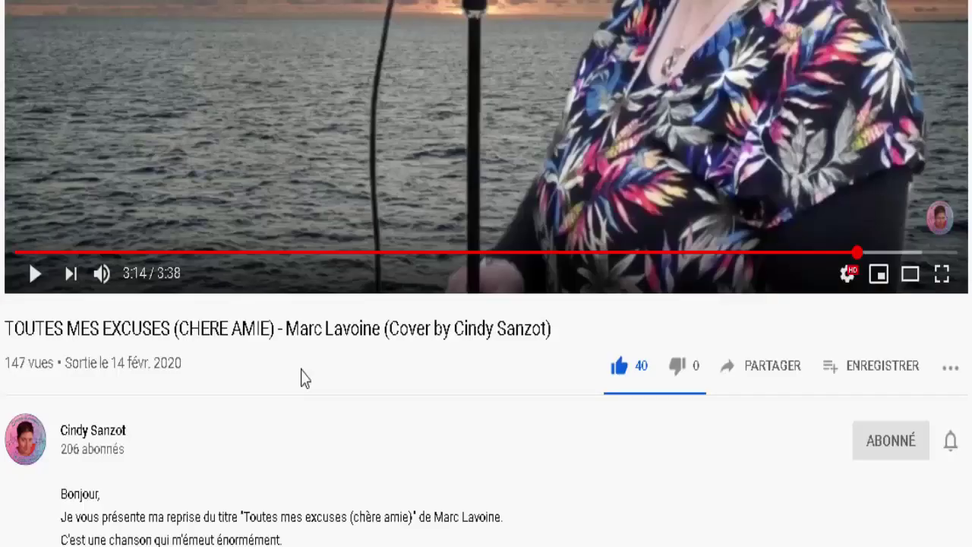
- Switch to YouTube and read through the comments below the "TOUTES MES EXCUSES (CHERE AMIE)" cover video
scroll(311, 410, down, 15)
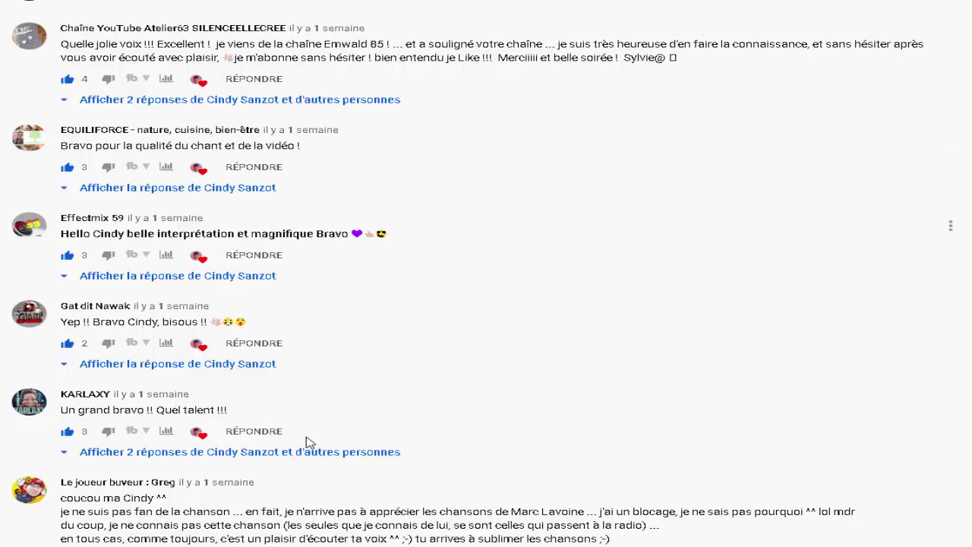
scroll(310, 443, down, 2)
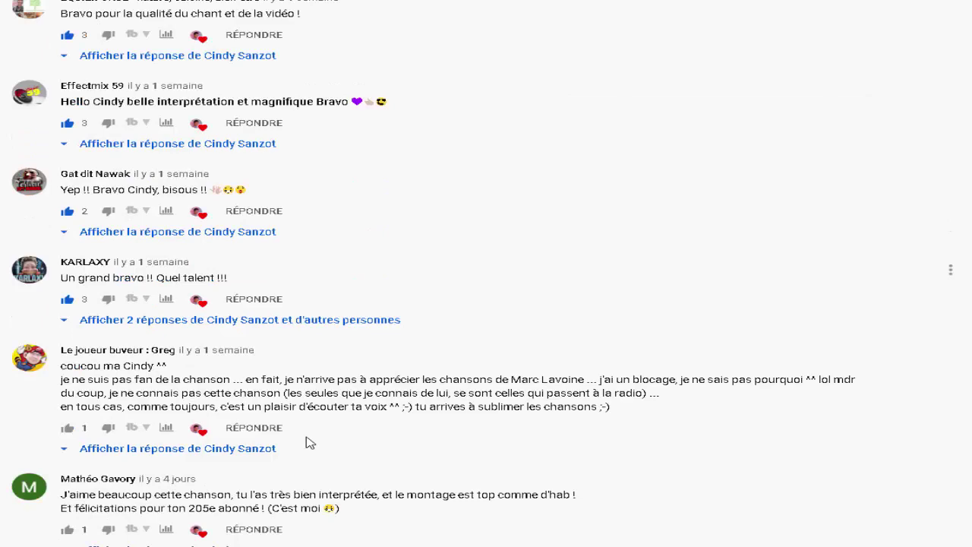
scroll(310, 443, down, 4)
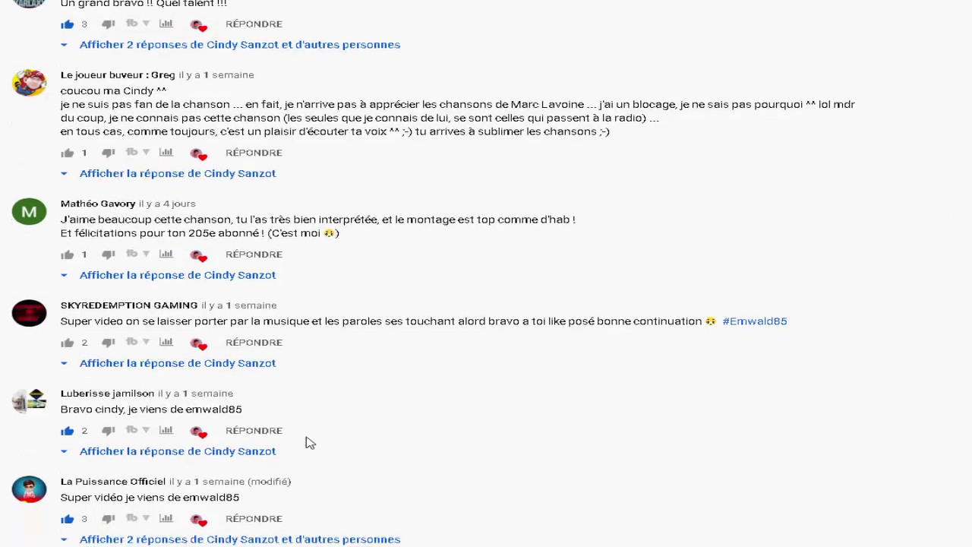
- Continue through the remaining viewer comments down to the one from the Conseil d'une BimBio channel
scroll(310, 443, down, 1)
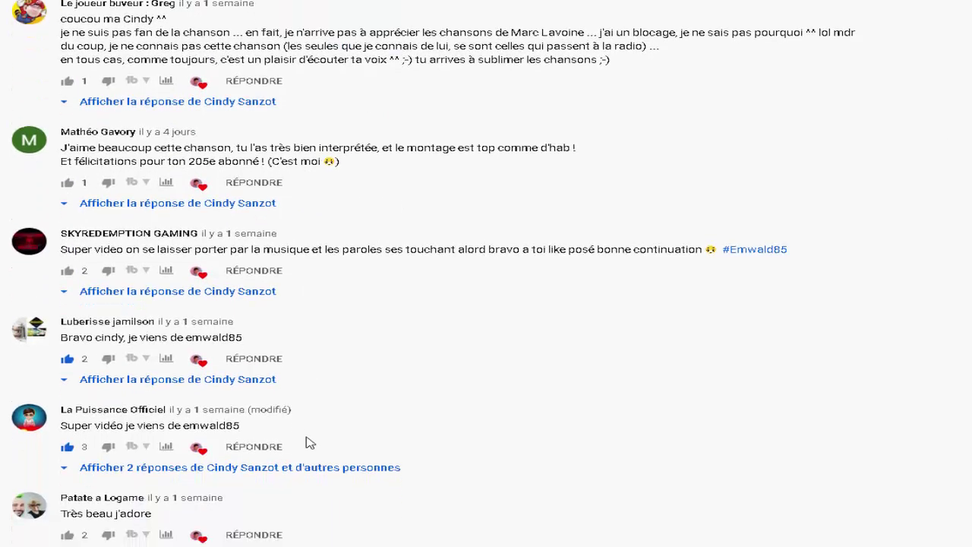
scroll(310, 443, down, 1)
scroll(310, 443, down, 2)
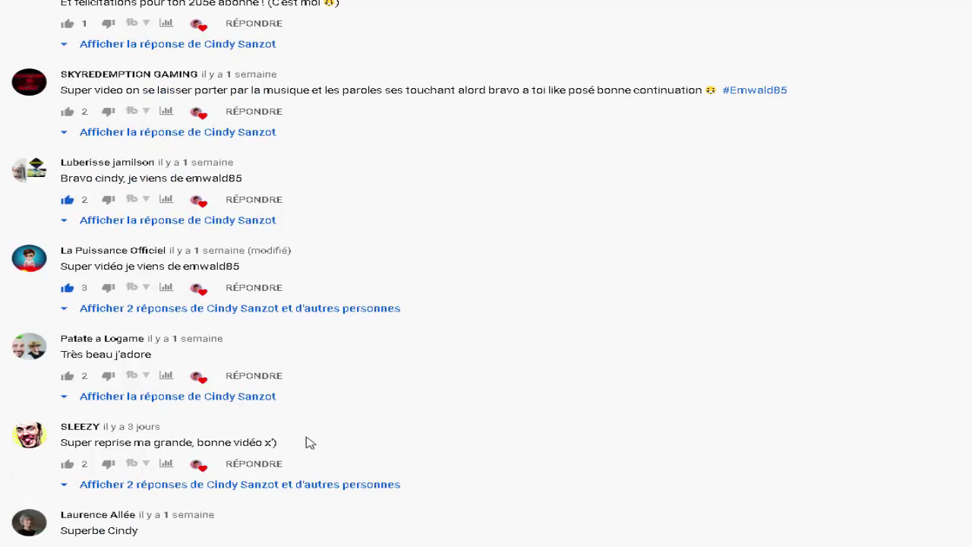
scroll(310, 443, down, 2)
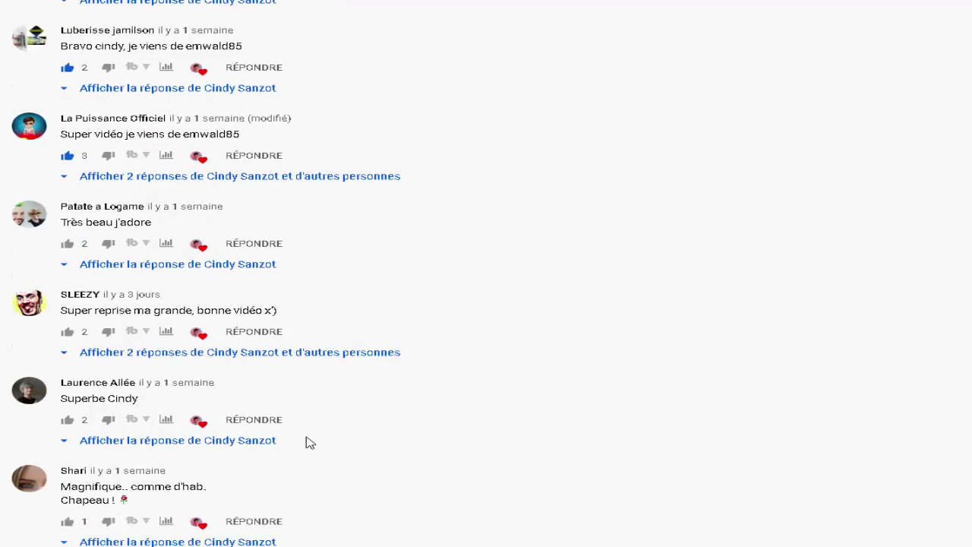
scroll(310, 443, down, 2)
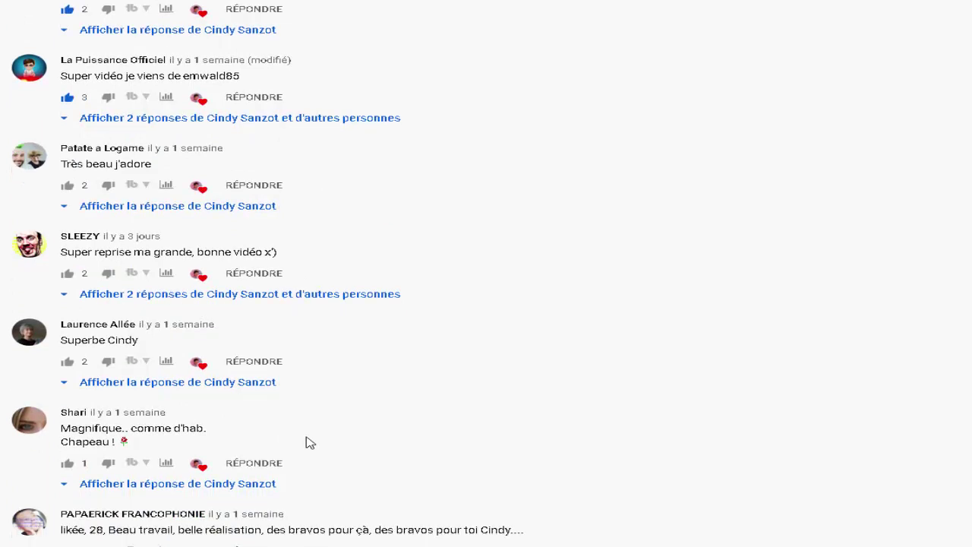
scroll(309, 443, down, 1)
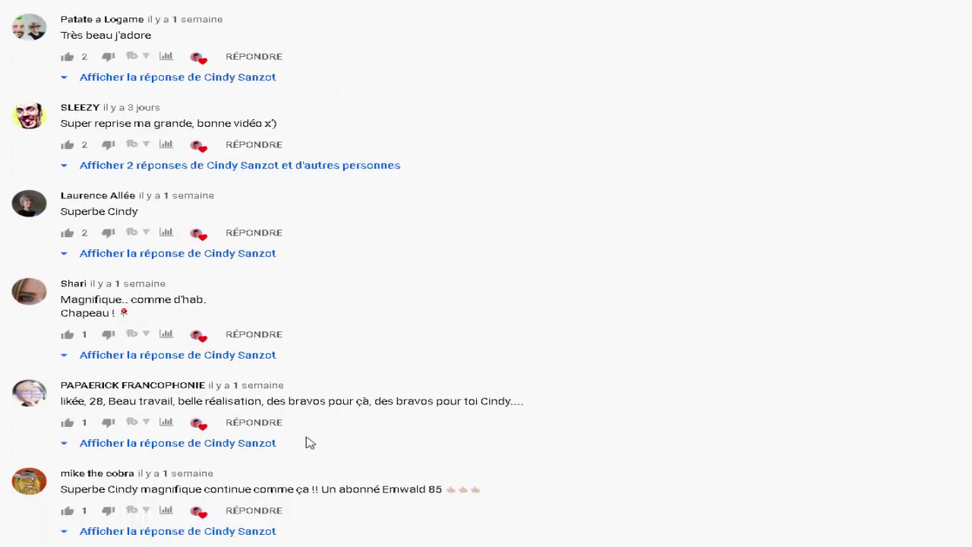
scroll(310, 443, down, 4)
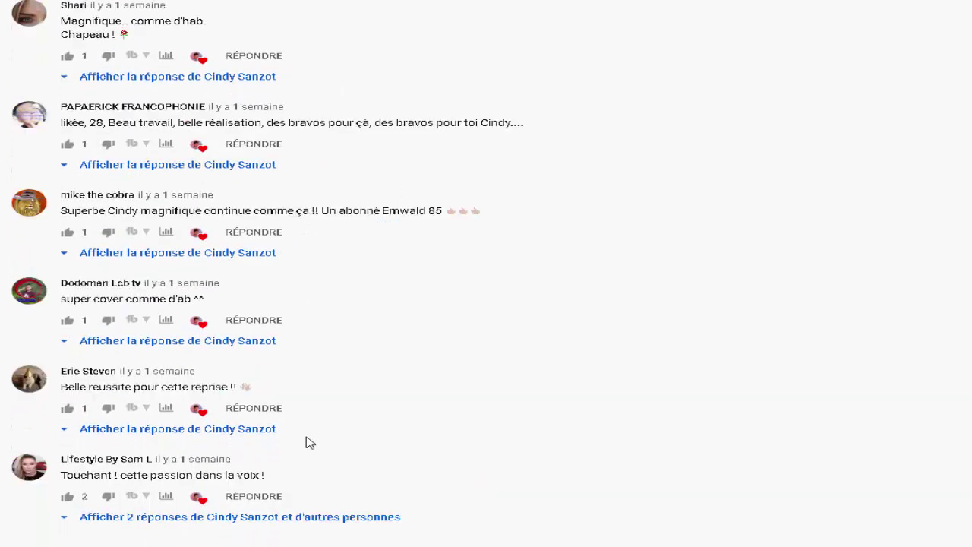
scroll(309, 442, down, 1)
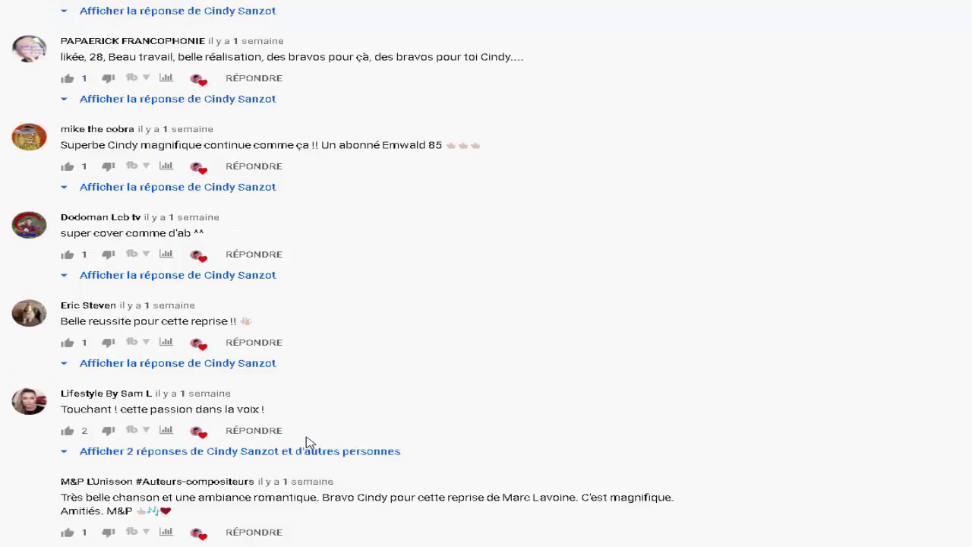
scroll(310, 442, down, 8)
scroll(309, 442, down, 1)
scroll(310, 442, down, 1)
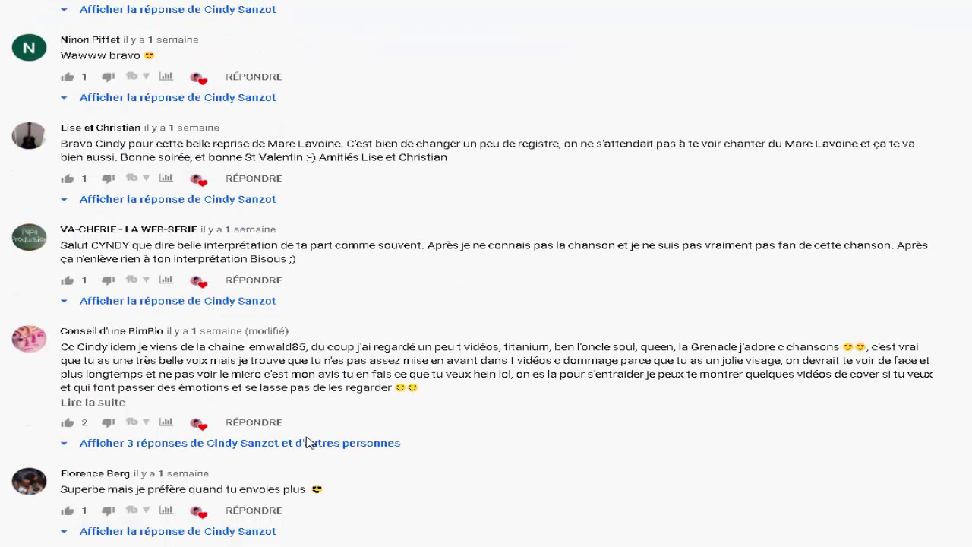
scroll(310, 443, down, 1)
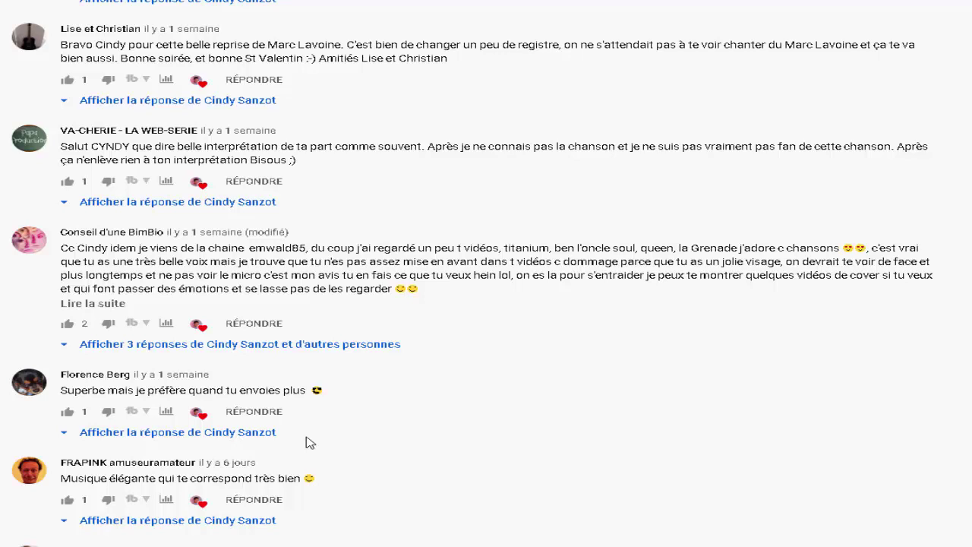
scroll(310, 442, down, 1)
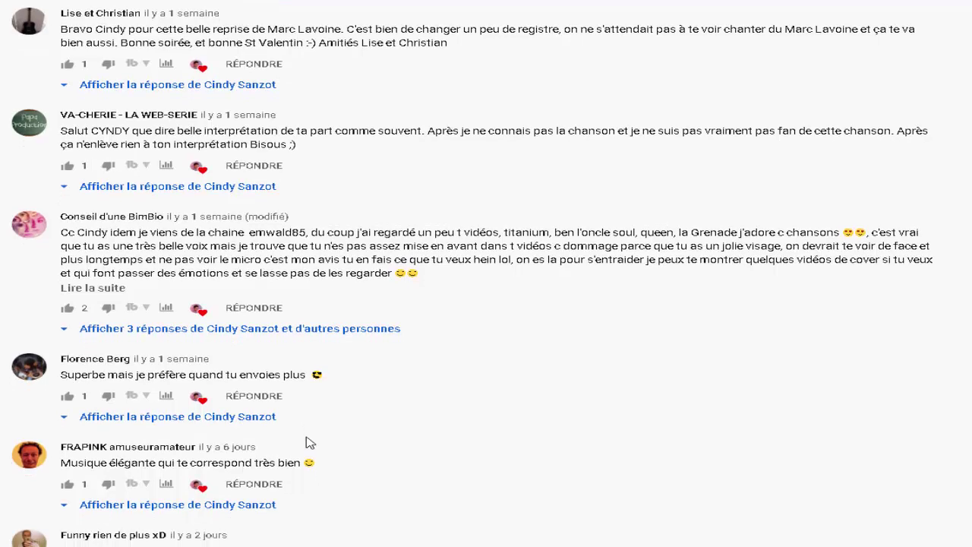
scroll(310, 443, down, 1)
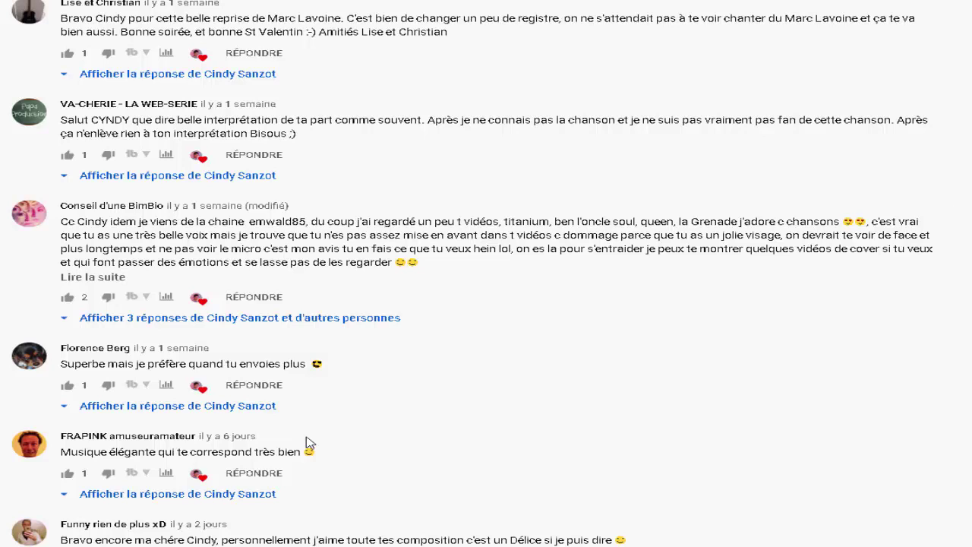
scroll(310, 442, down, 1)
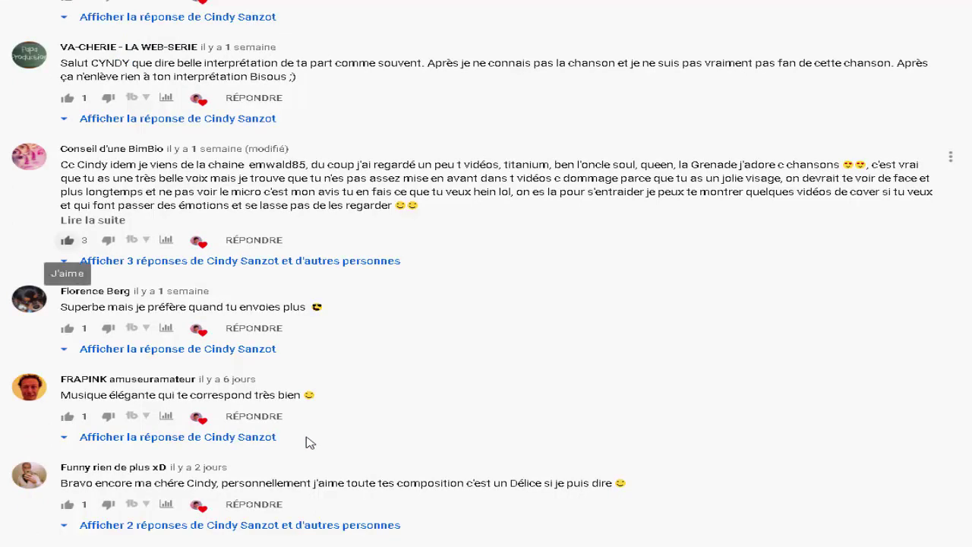
- Open the Conseil d'une BimBio channel from its comment and look over the home page and its online videos
click(29, 156)
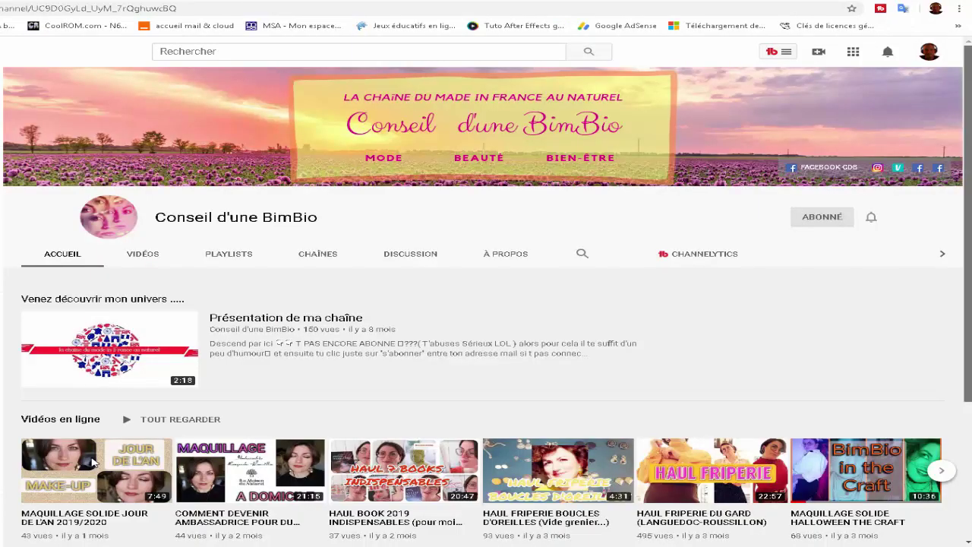
scroll(94, 462, down, 1)
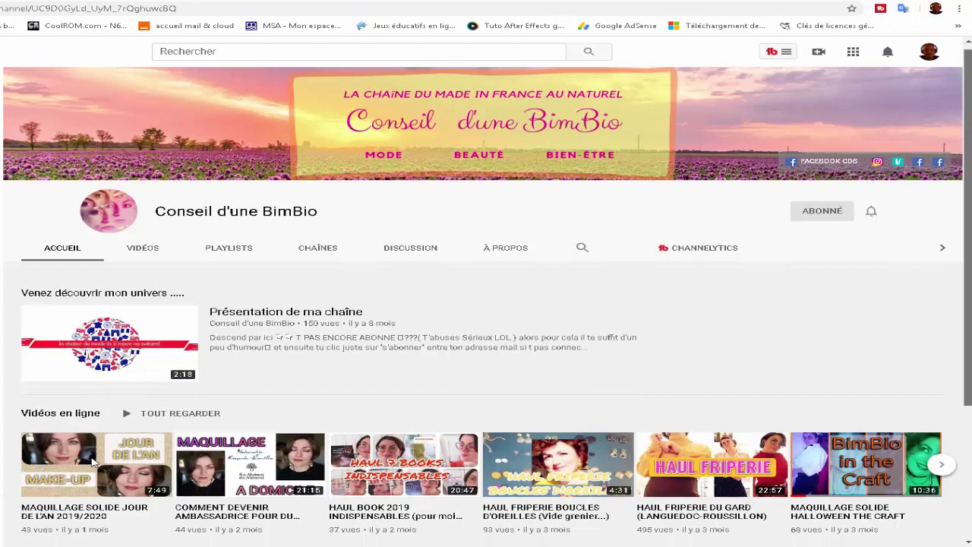
scroll(94, 462, down, 1)
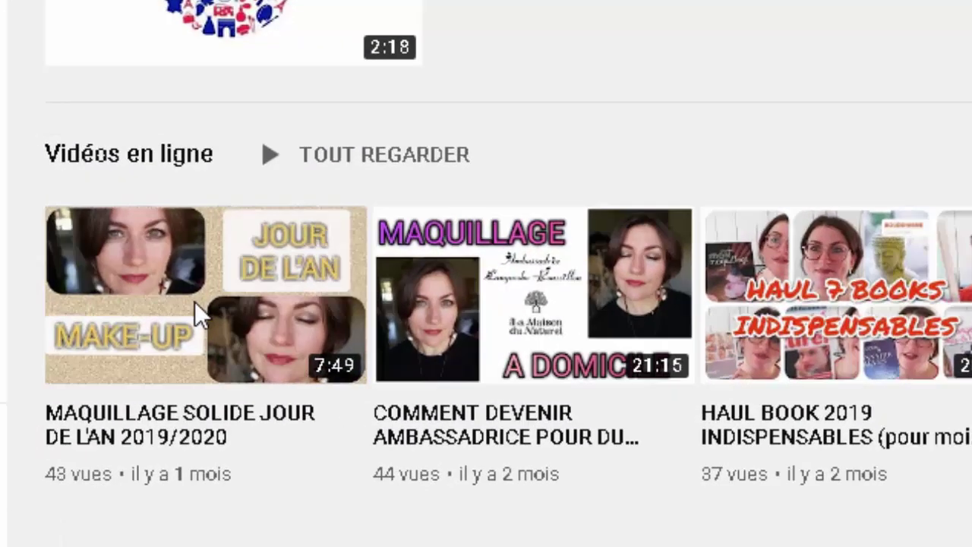
scroll(195, 301, down, 1)
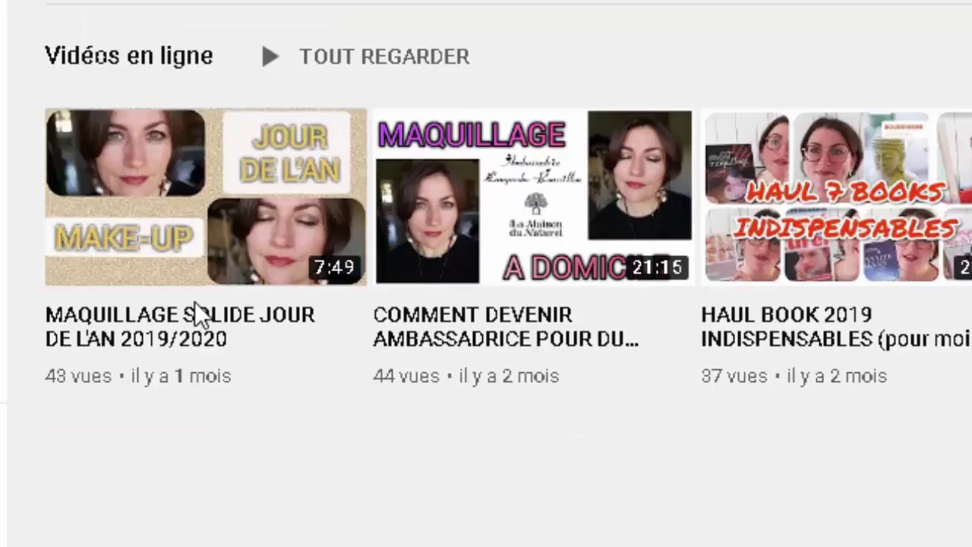
scroll(195, 312, down, 1)
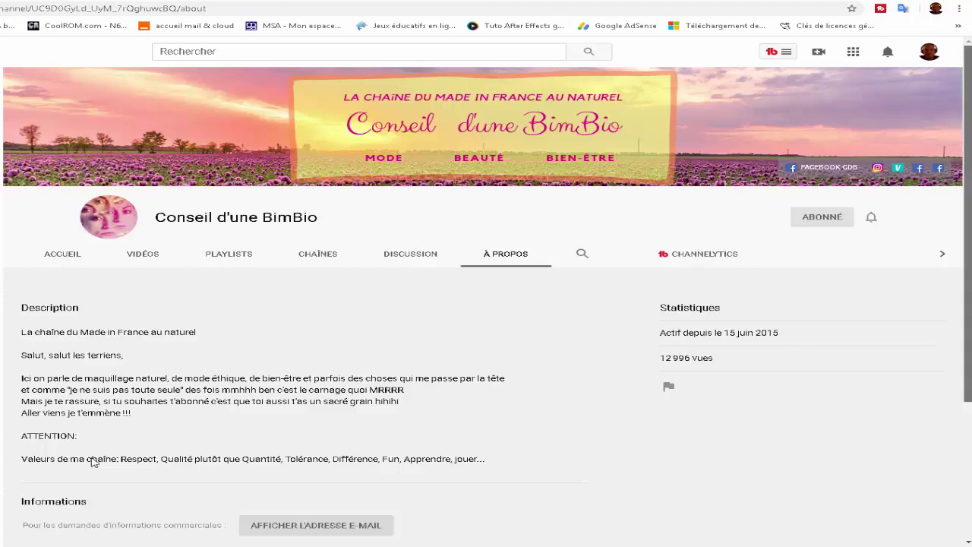
- Read the Conseil d'une BimBio channel's About page, covering its description, information and links
scroll(93, 461, down, 1)
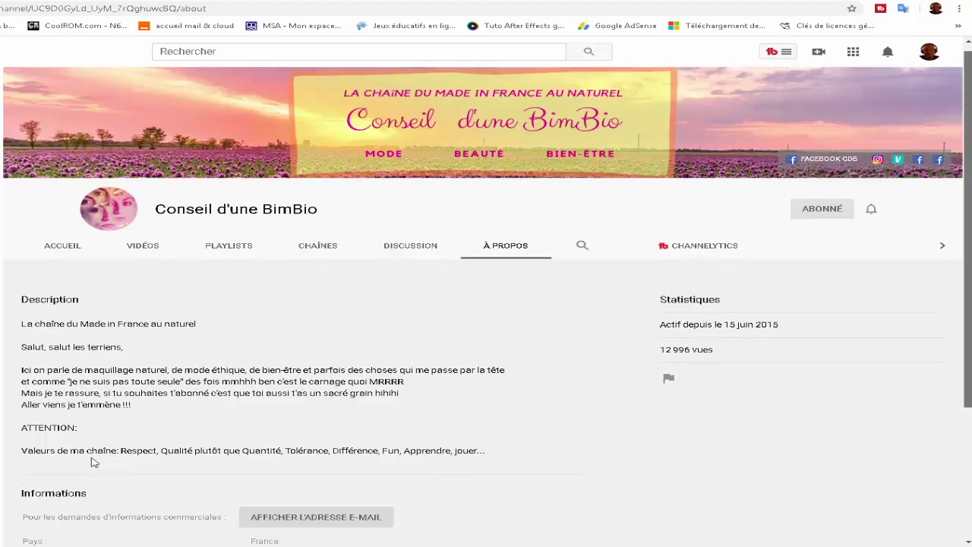
scroll(93, 461, down, 1)
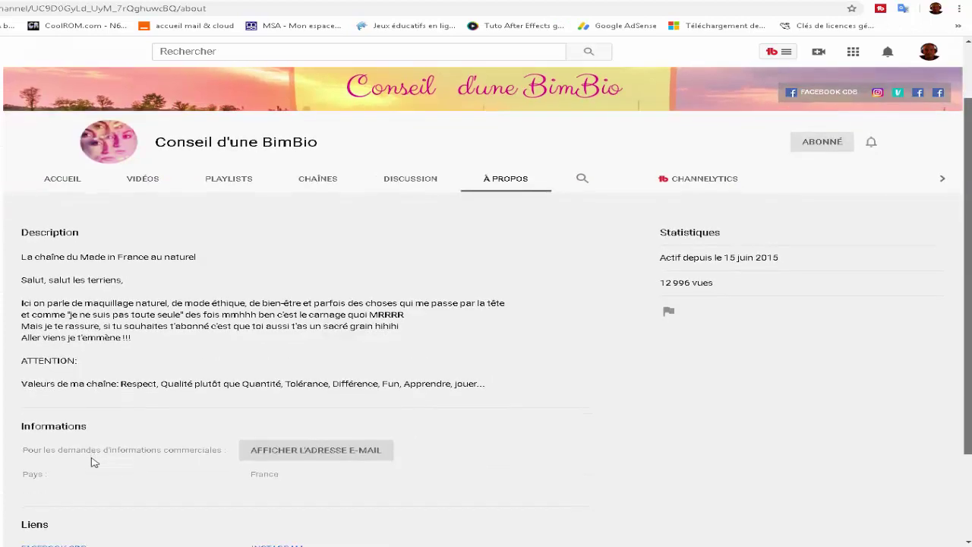
scroll(92, 462, down, 1)
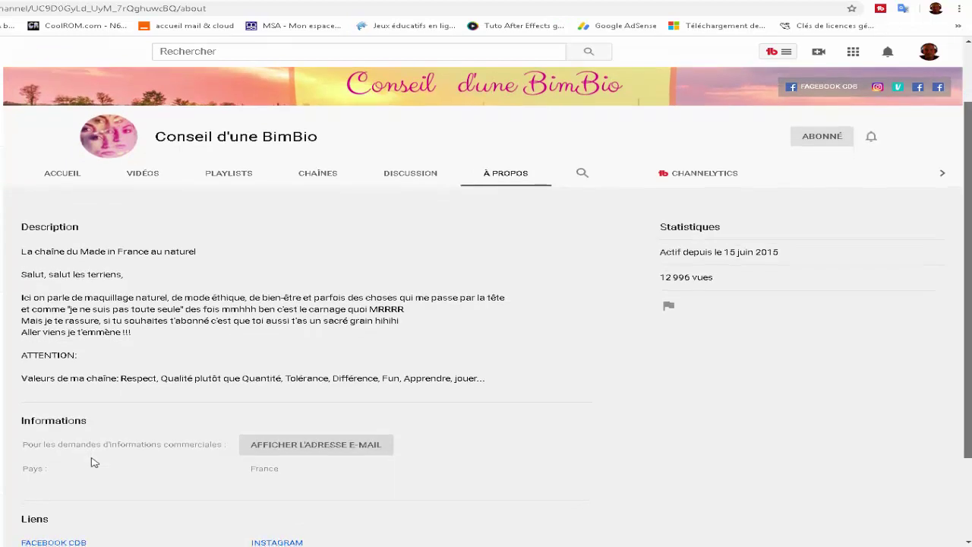
scroll(93, 462, down, 1)
scroll(92, 462, down, 1)
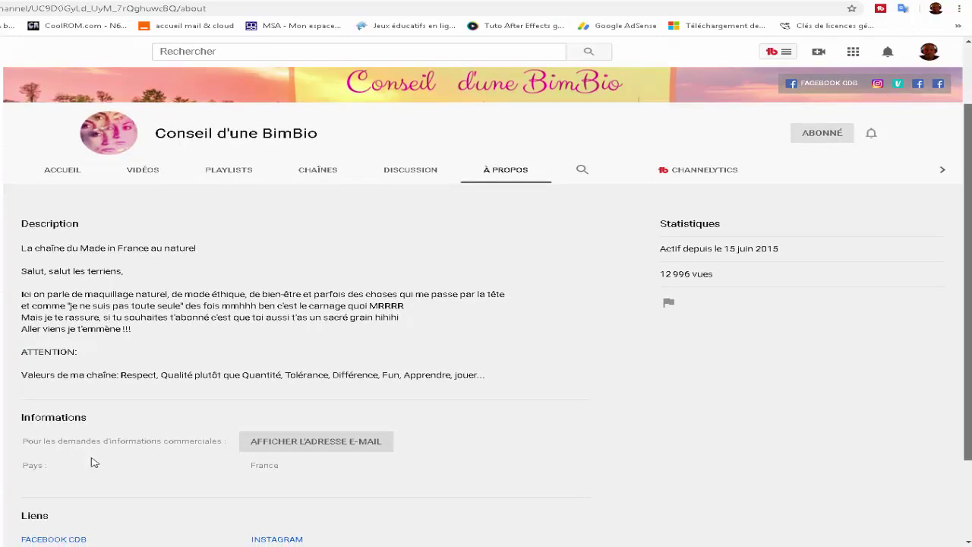
scroll(92, 461, down, 1)
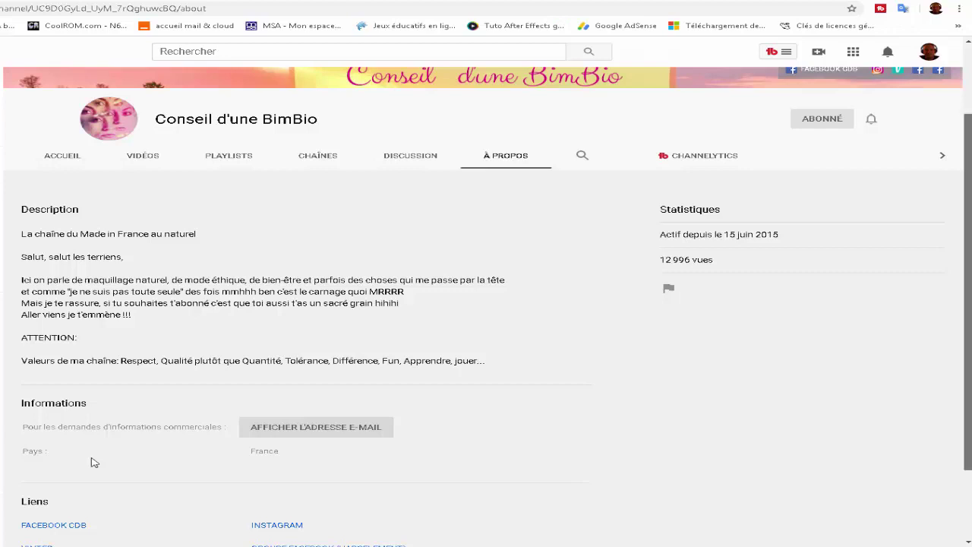
scroll(93, 462, down, 1)
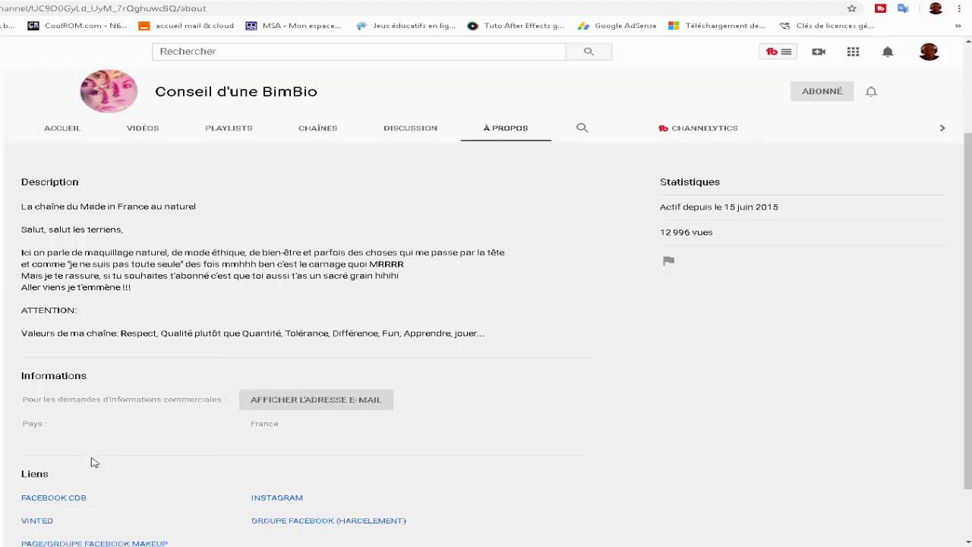
scroll(93, 463, down, 1)
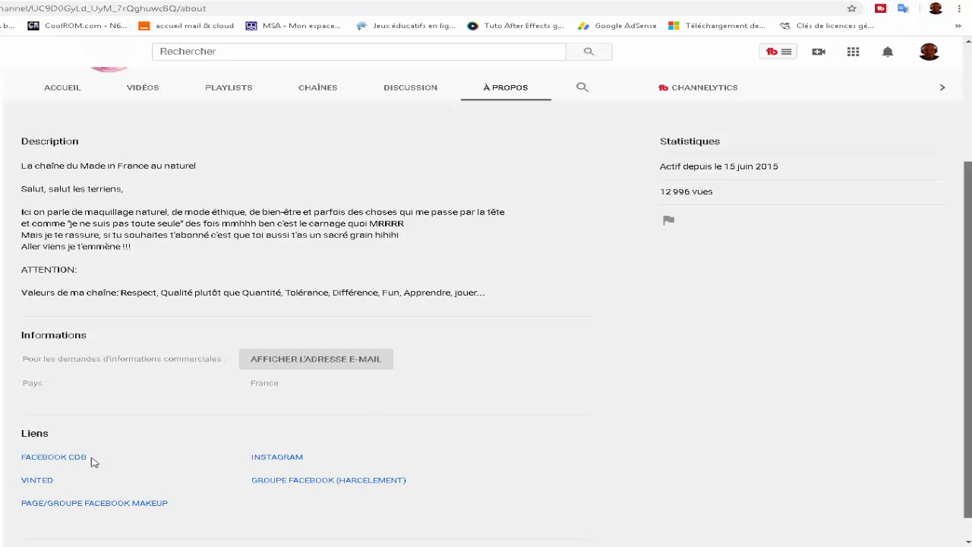
scroll(93, 462, down, 1)
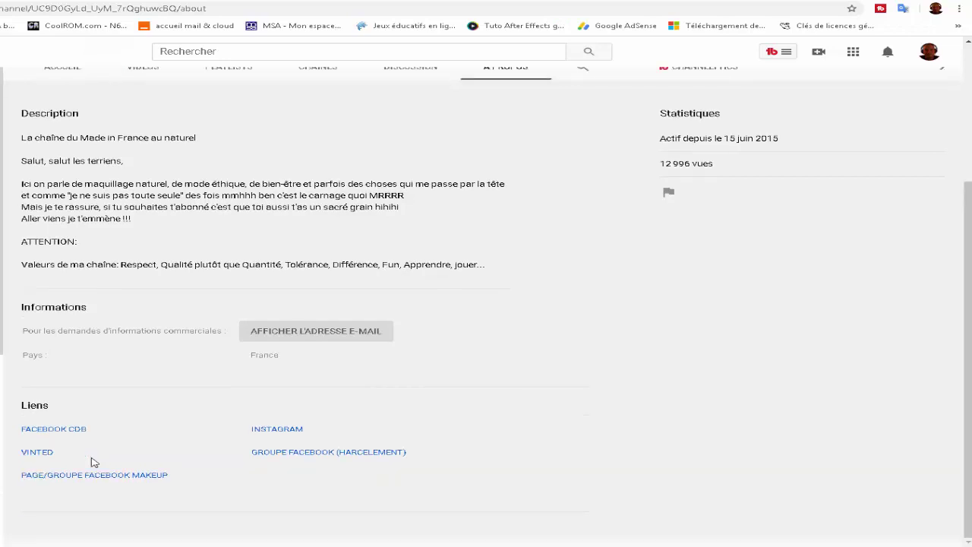
scroll(94, 462, up, 3)
scroll(94, 462, up, 1)
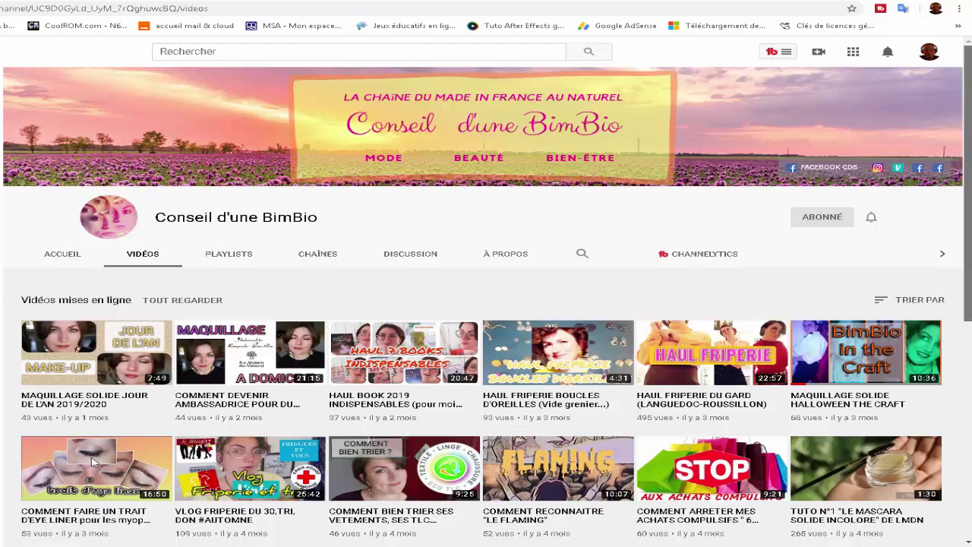
- Browse the Conseil d'une BimBio channel's uploaded videos down to the older uploads and return to the newest ones
scroll(91, 461, down, 2)
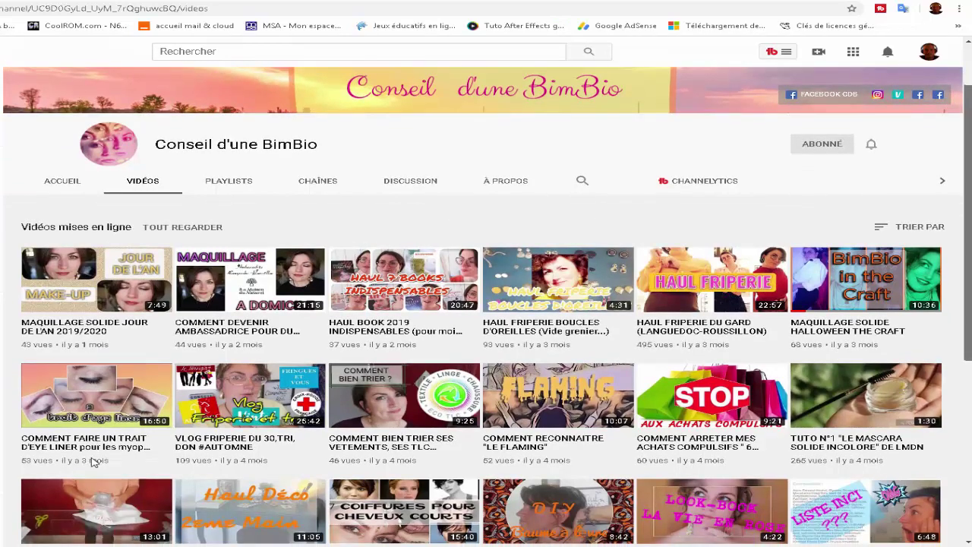
scroll(91, 461, down, 1)
scroll(92, 461, down, 1)
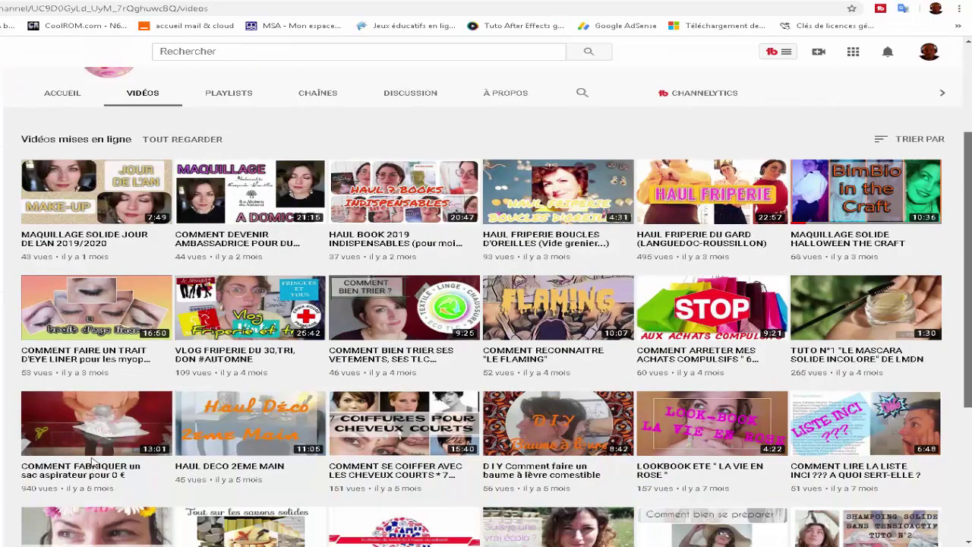
scroll(91, 461, down, 1)
scroll(93, 462, down, 1)
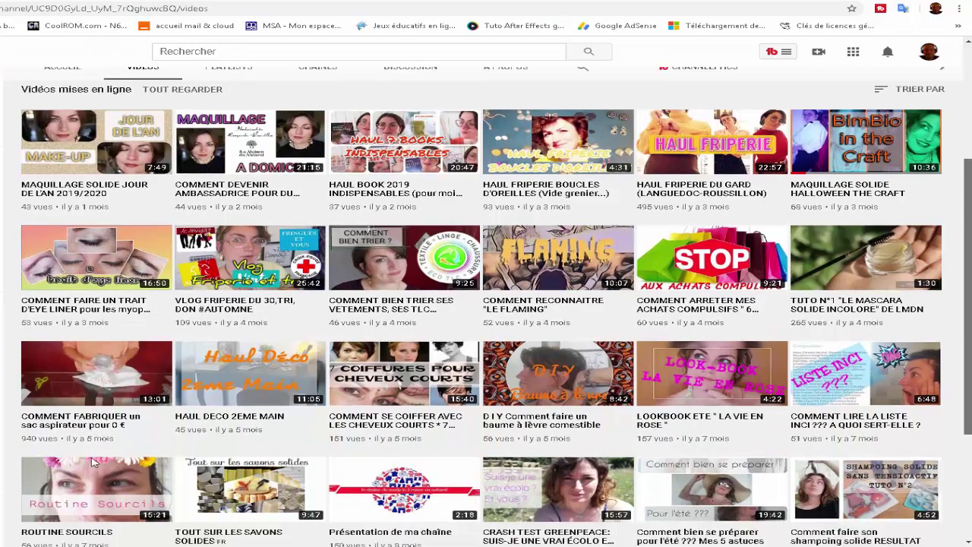
scroll(93, 462, down, 1)
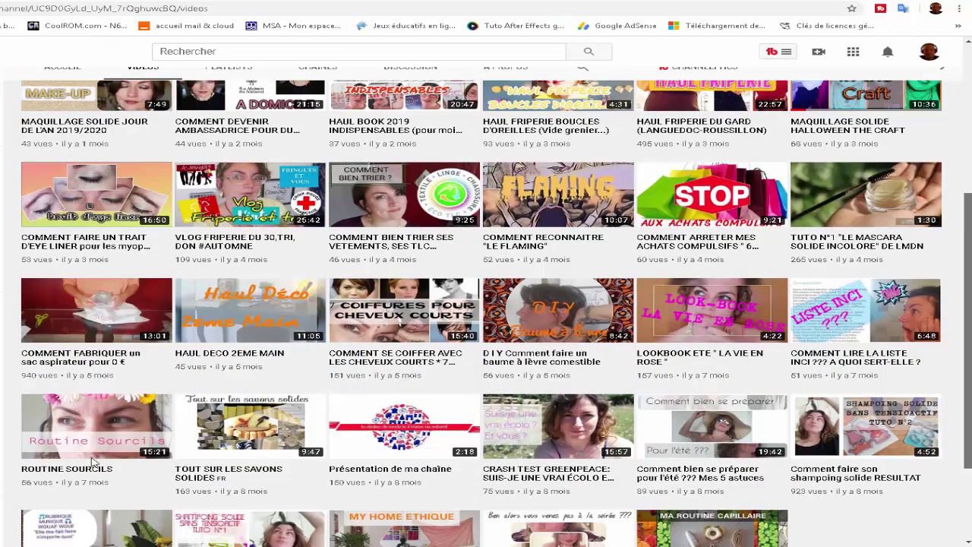
scroll(93, 461, down, 1)
scroll(93, 461, down, 1)
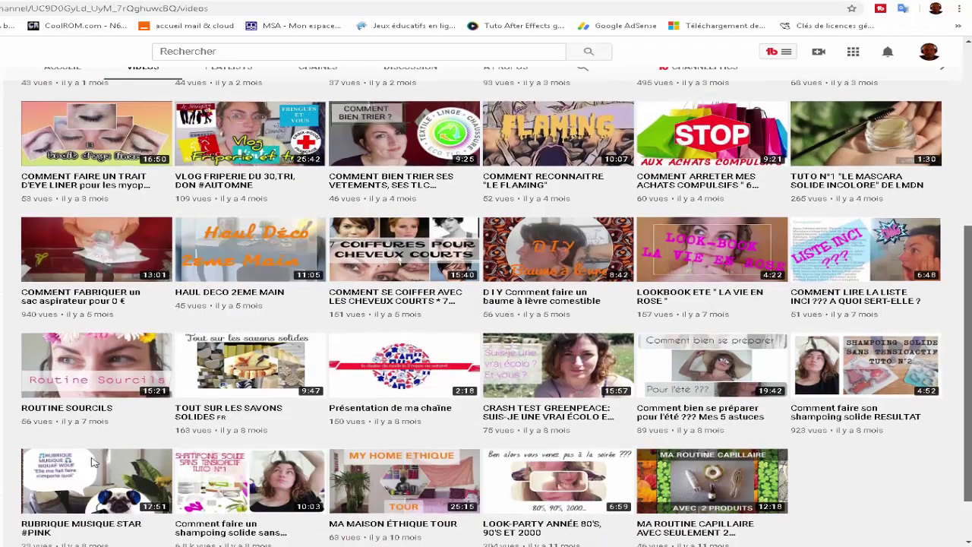
scroll(93, 461, down, 1)
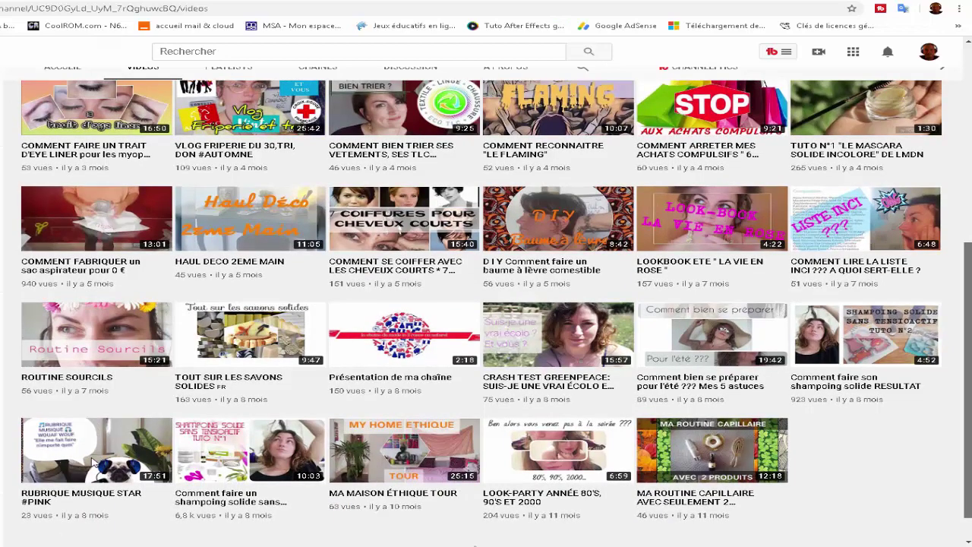
scroll(93, 461, down, 1)
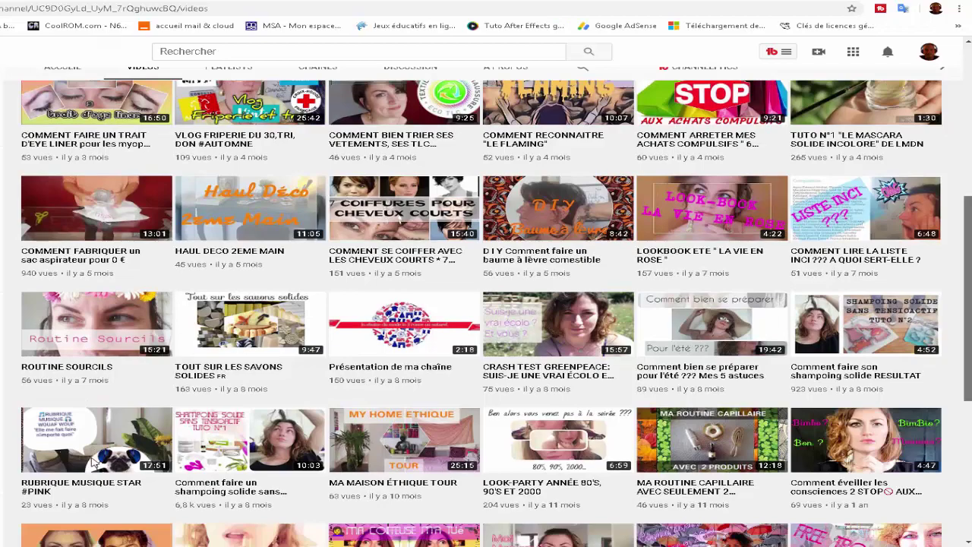
scroll(93, 460, down, 1)
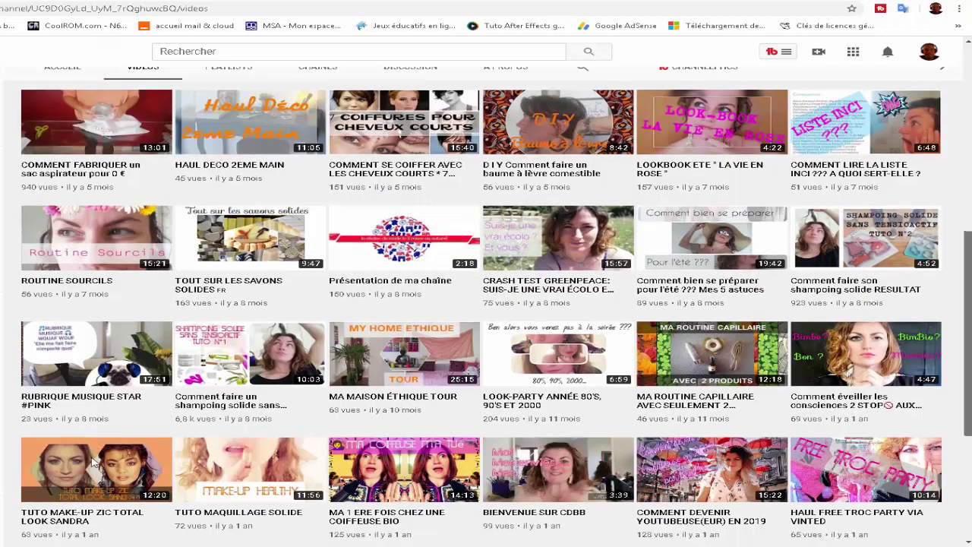
scroll(93, 461, down, 1)
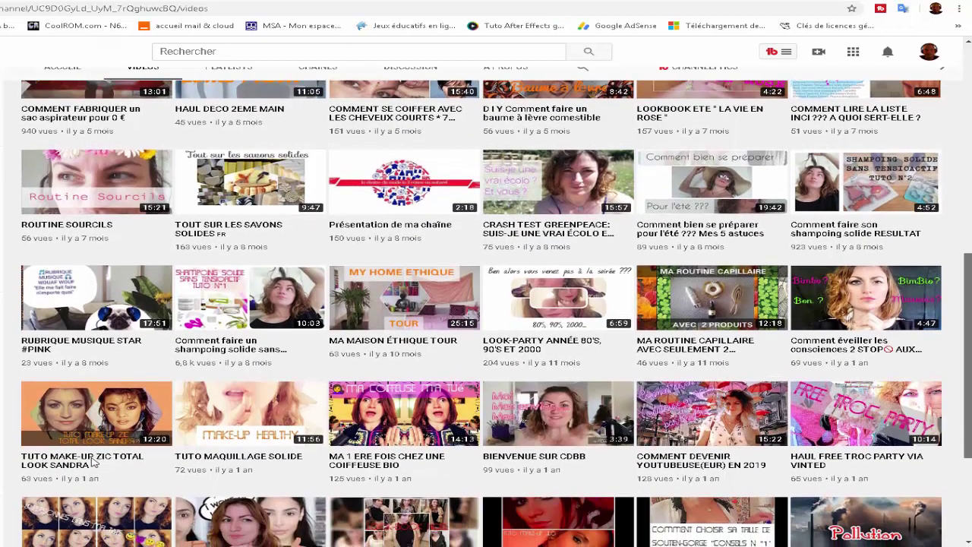
scroll(93, 461, down, 1)
scroll(93, 461, up, 3)
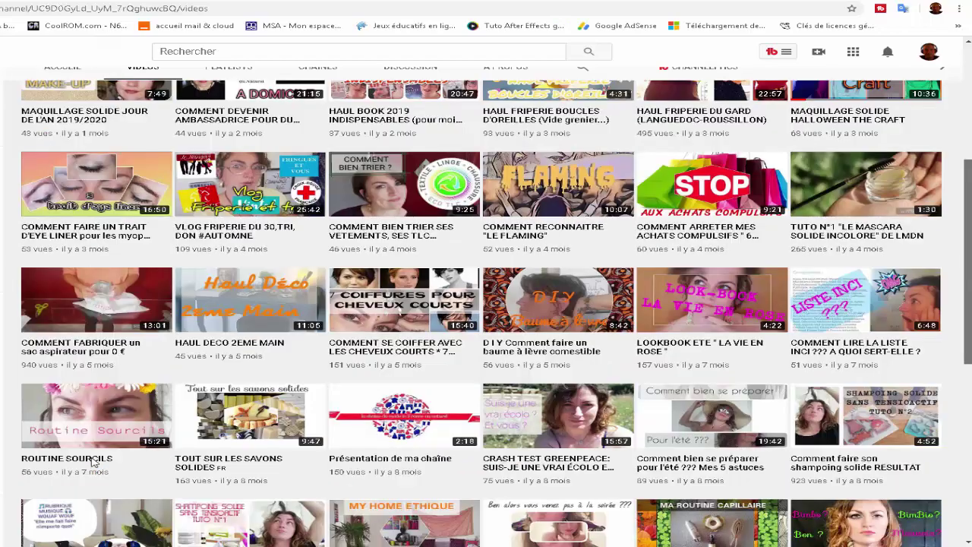
scroll(93, 461, up, 3)
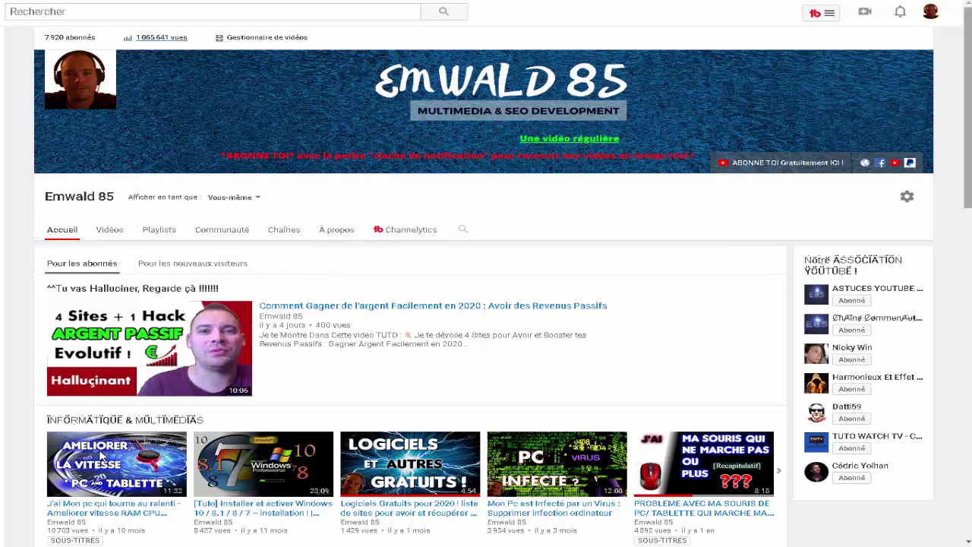
- Look over the Emwald 85 channel's home page, from the featured video through the computing and popular video sections
scroll(101, 454, down, 1)
scroll(101, 454, down, 2)
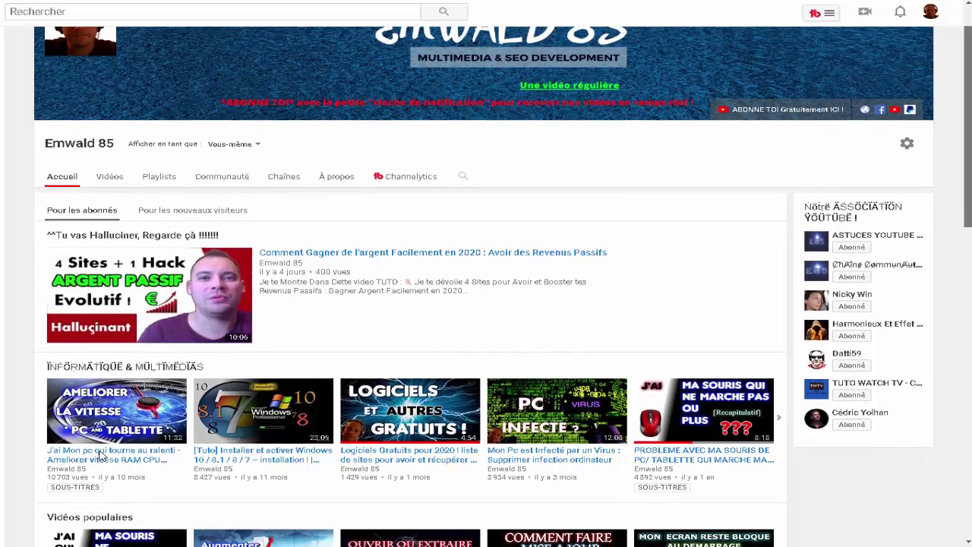
scroll(101, 455, down, 1)
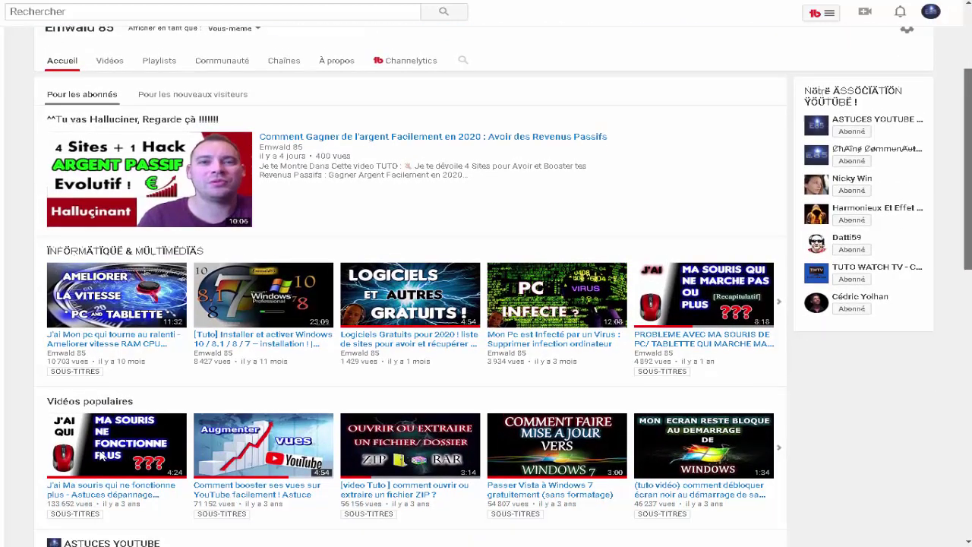
scroll(101, 454, down, 1)
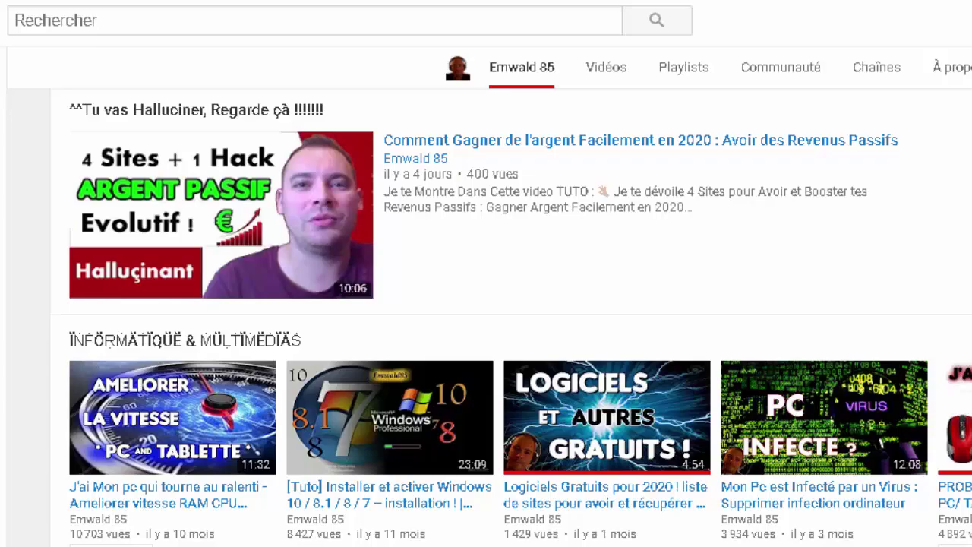
scroll(511, 296, up, 2)
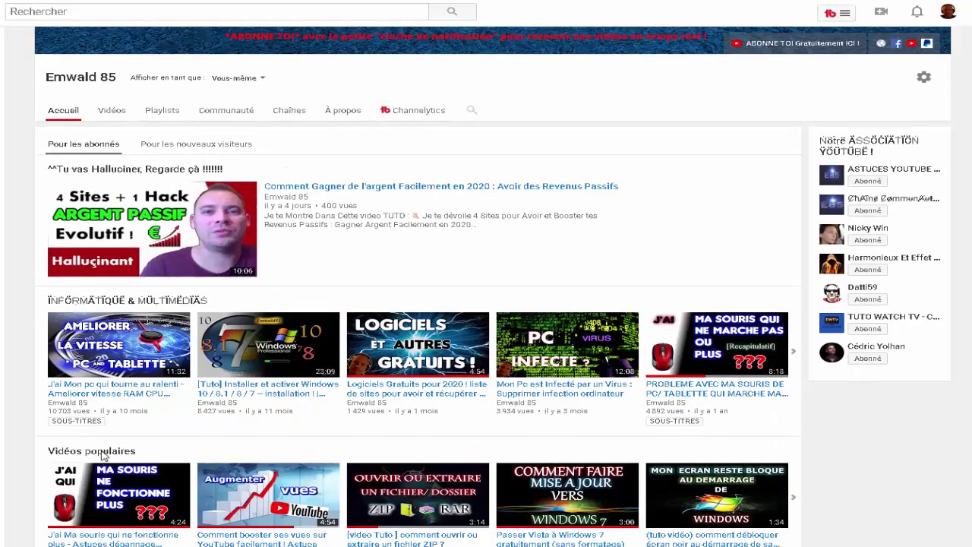
scroll(101, 475, up, 2)
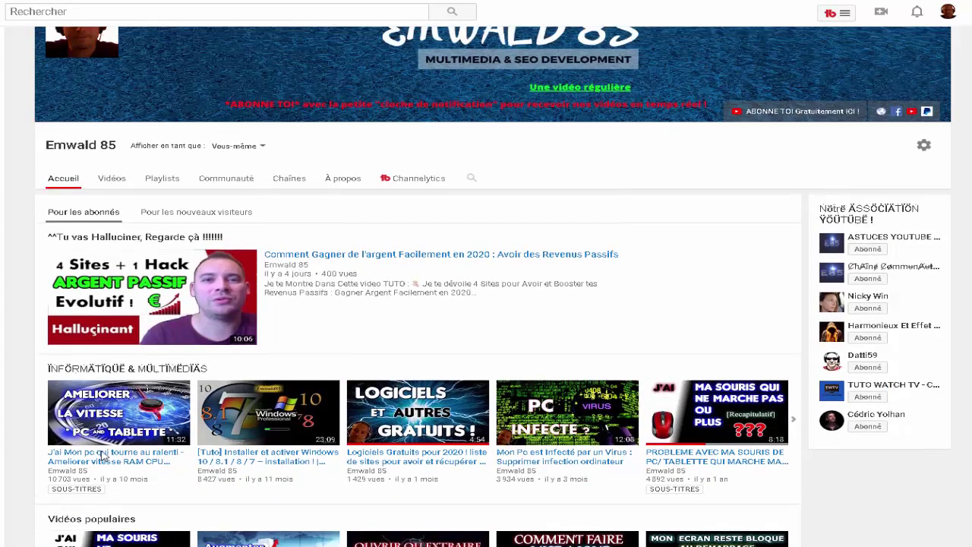